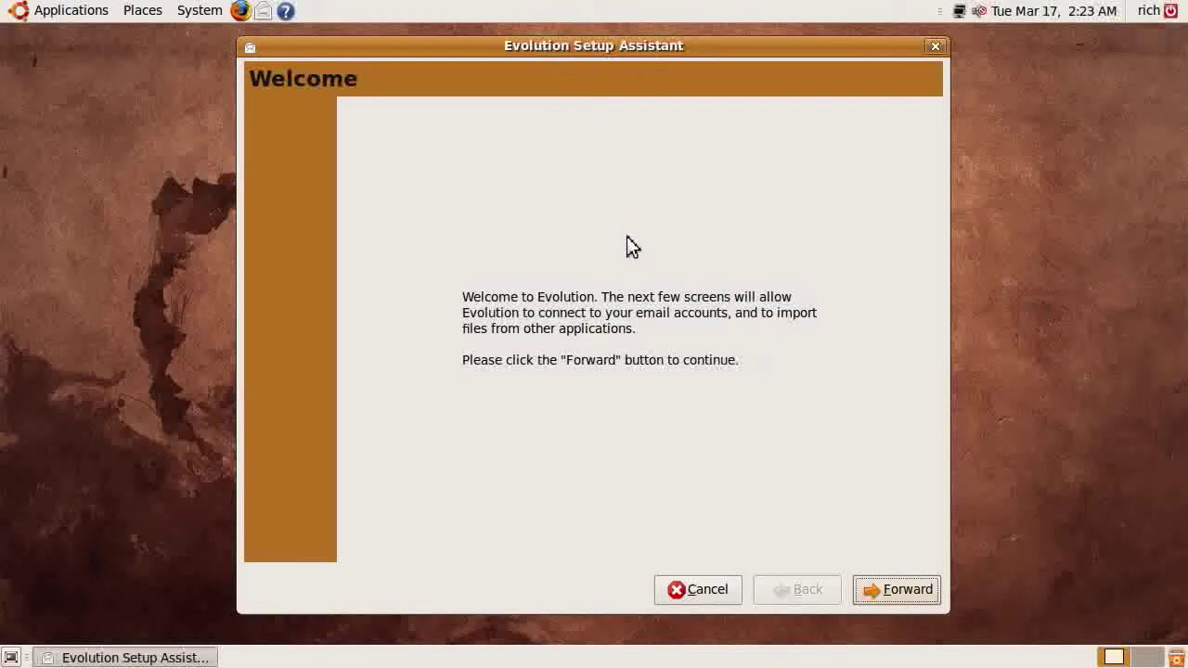
Move past the Welcome page without restoring from a backup
click(891, 589)
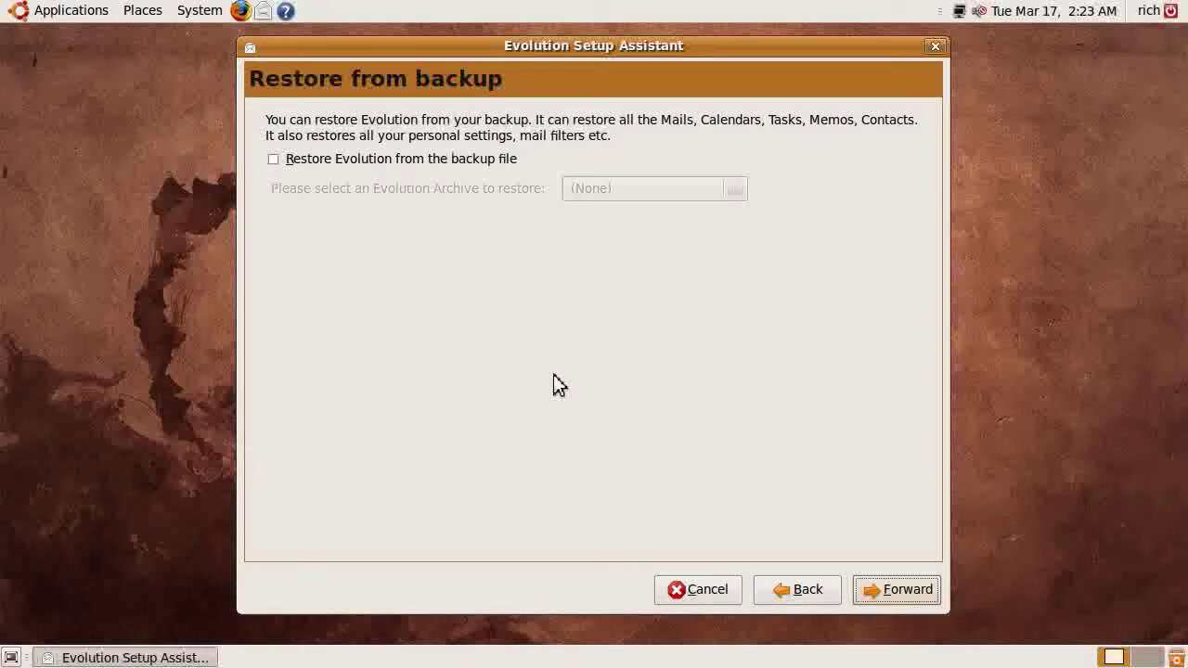
click(895, 590)
Replace the full name with the user's name, enter their Gmail address, and continue
click(416, 258)
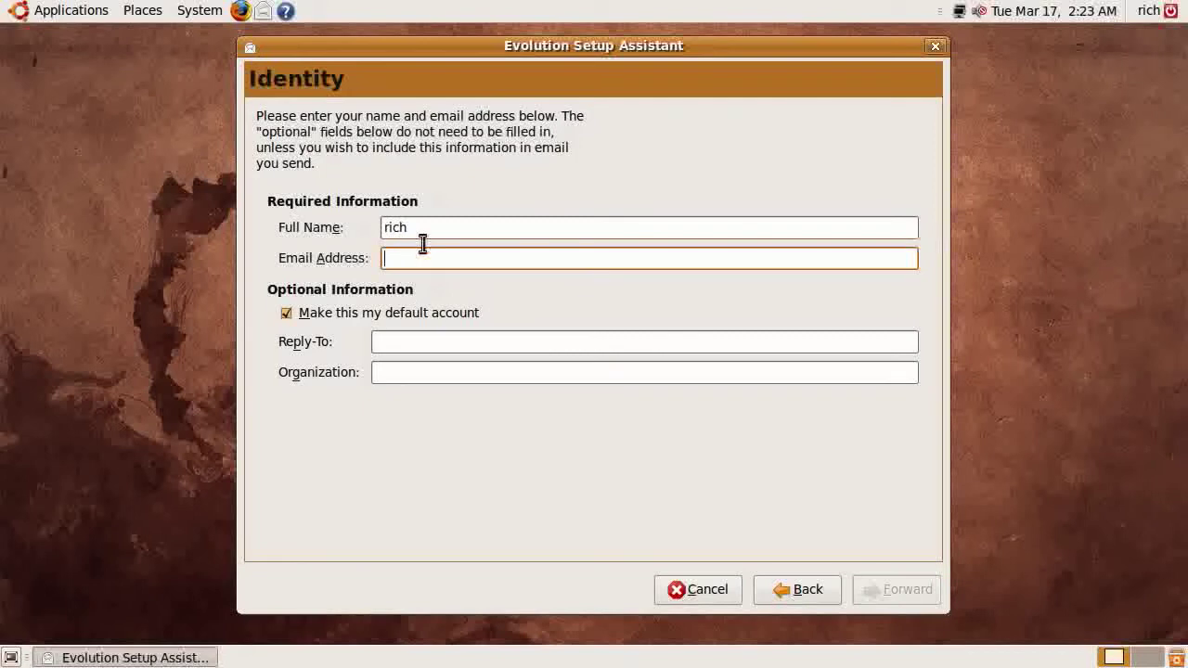
double_click(420, 228)
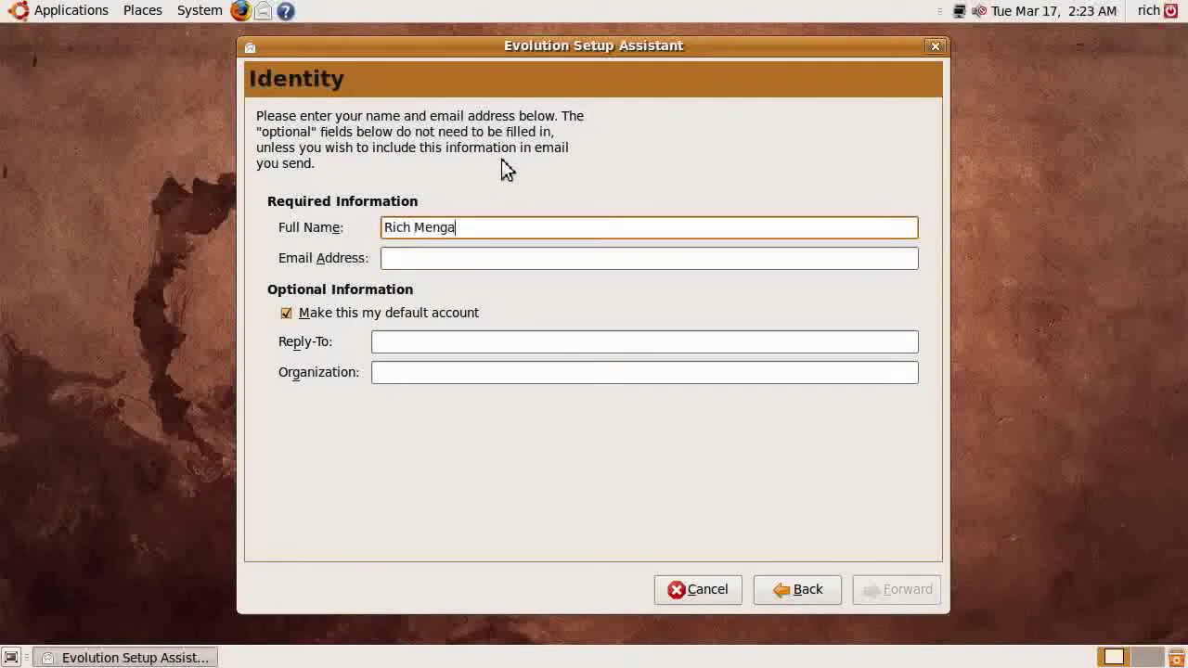
key(Tab)
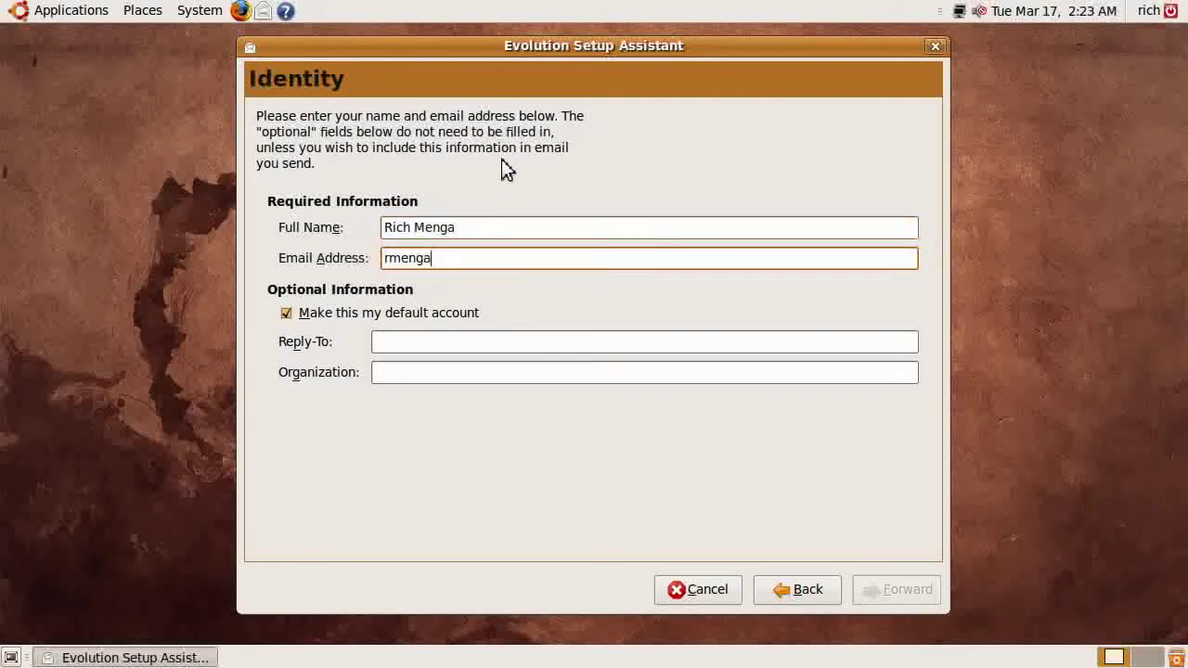
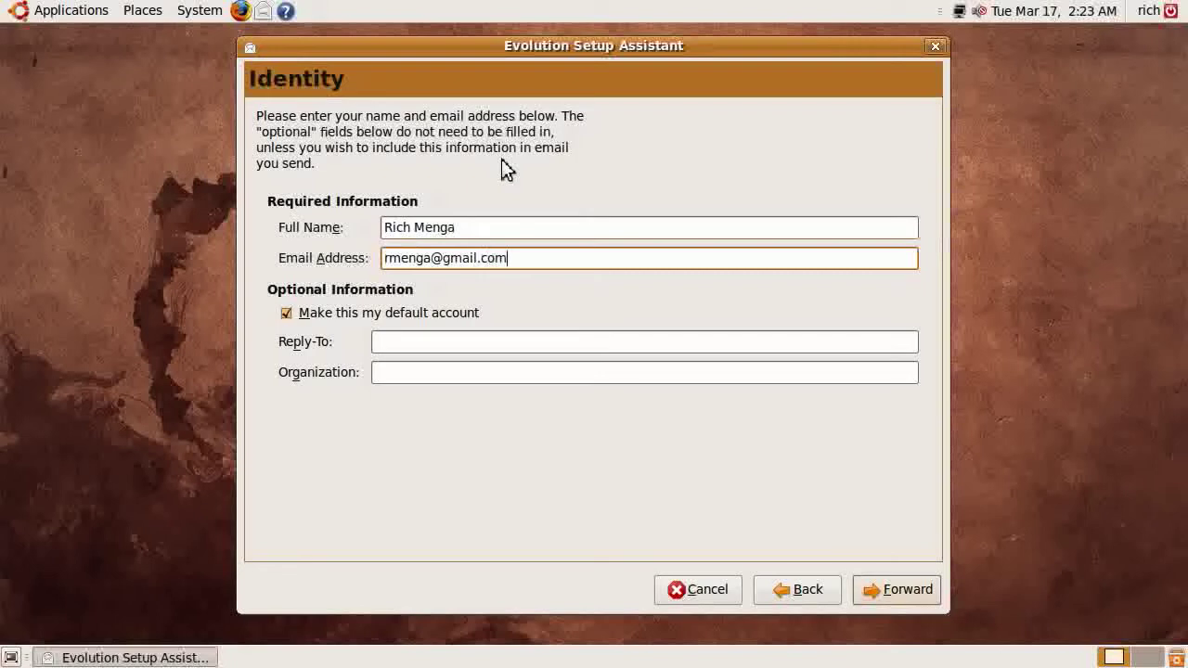
click(412, 344)
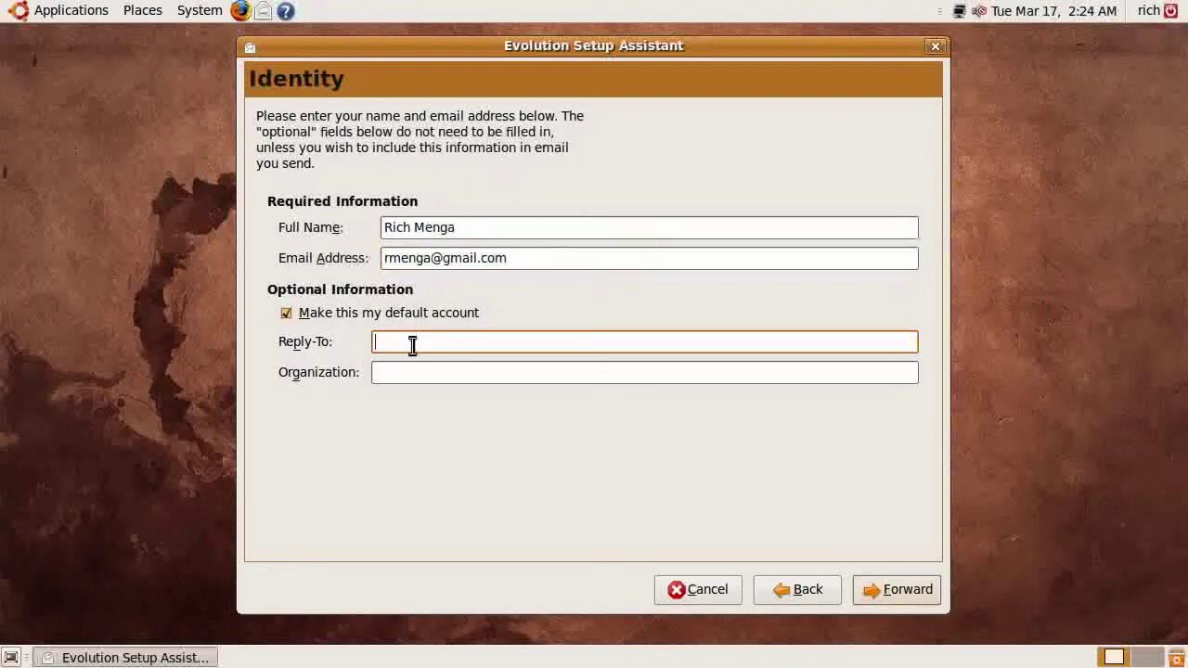
click(409, 375)
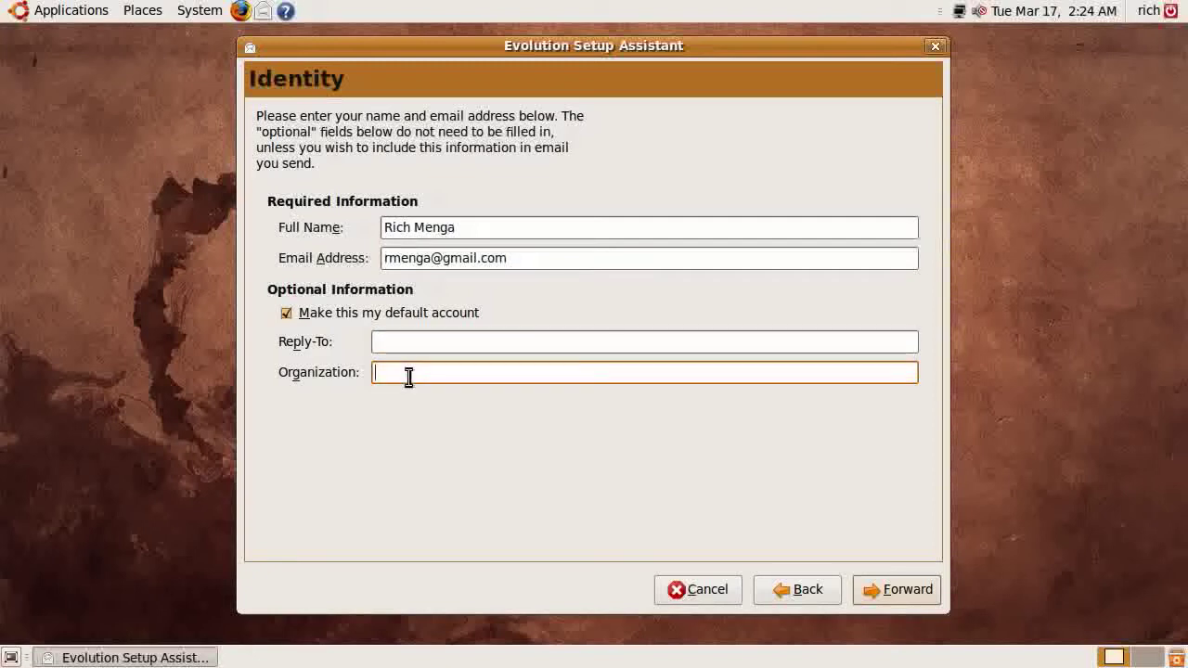
click(403, 342)
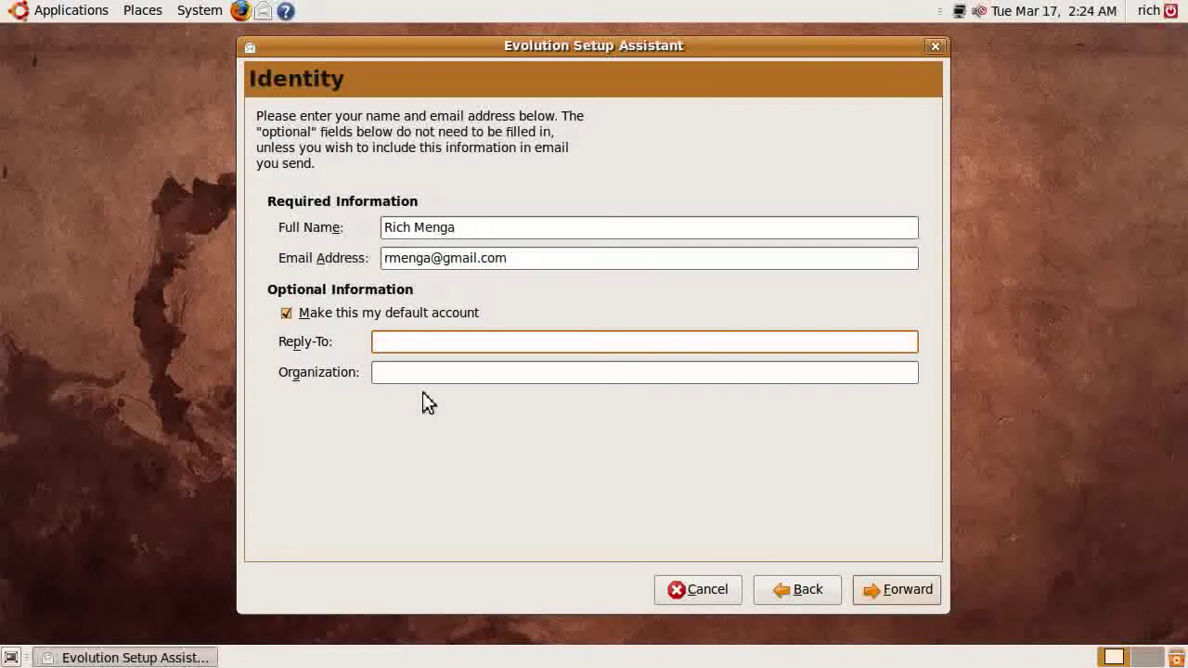
click(915, 597)
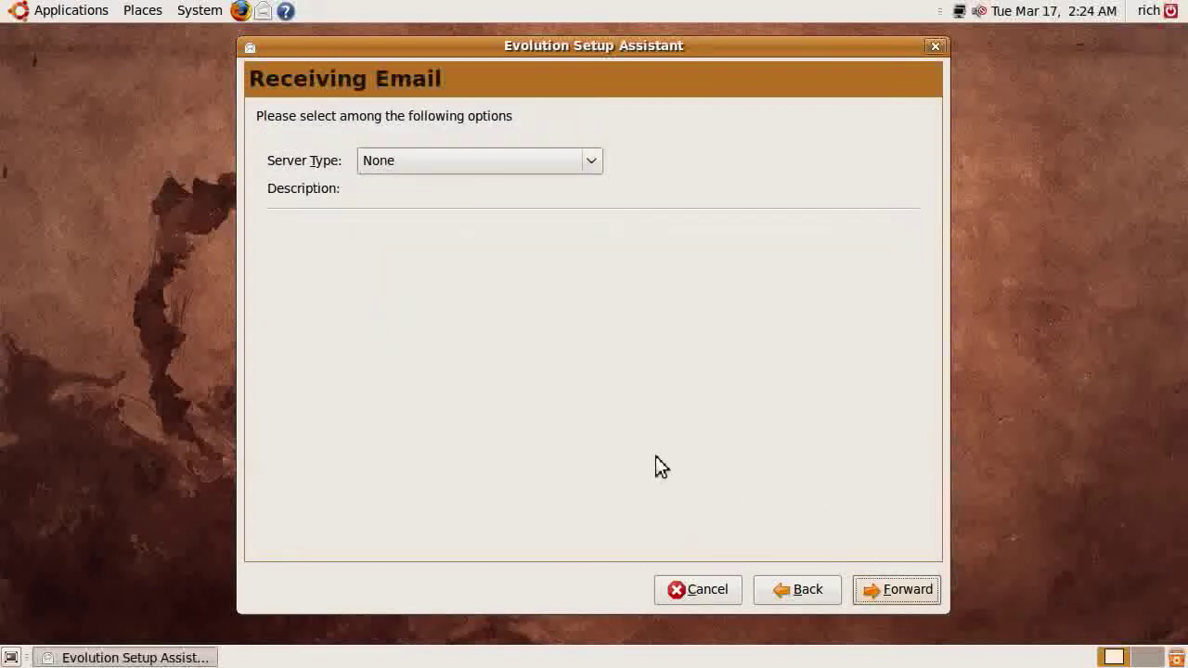
Set incoming mail to IMAP server imap.gmail.com with the full Gmail address as username
click(516, 163)
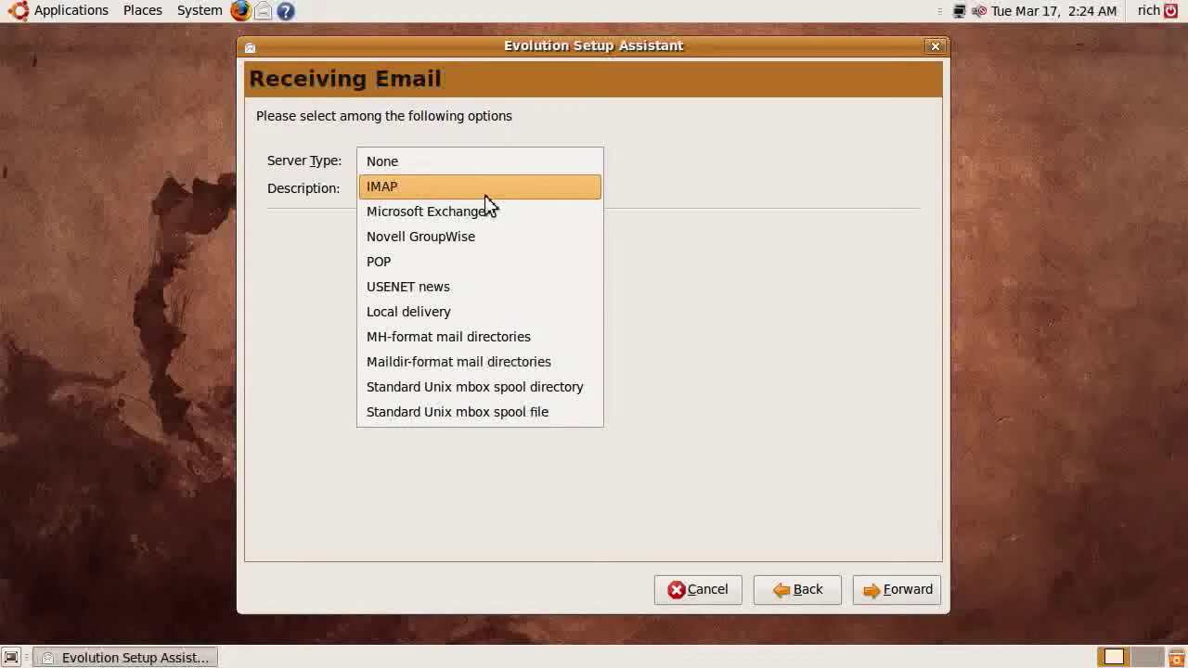
click(485, 194)
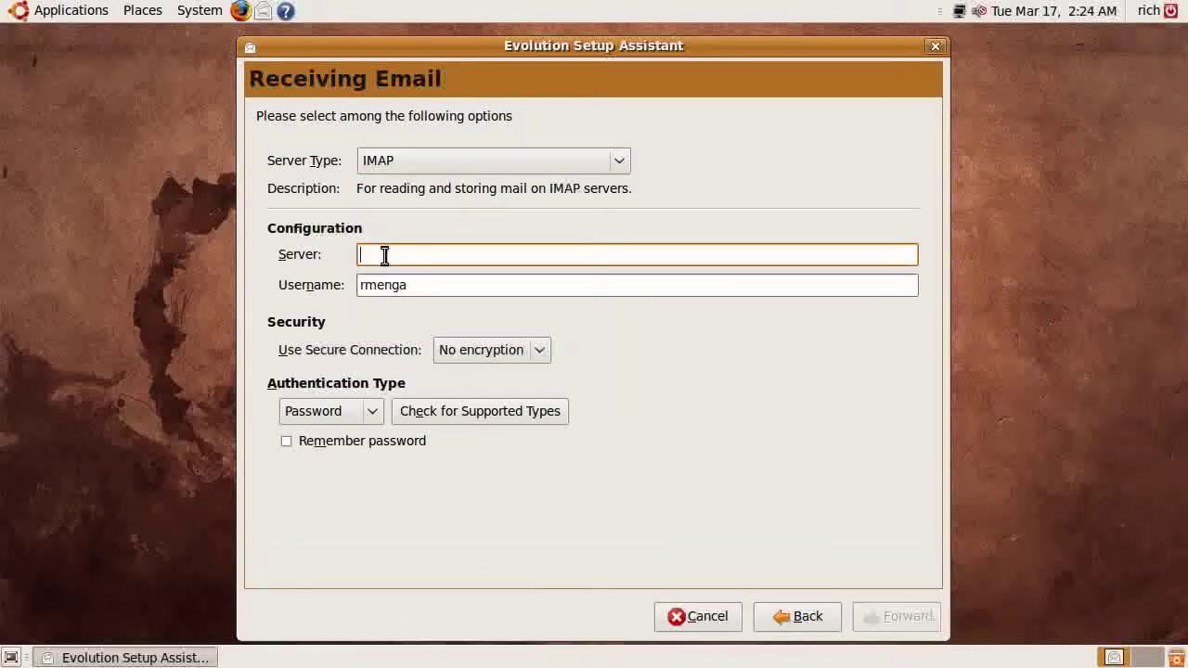
text(imap)
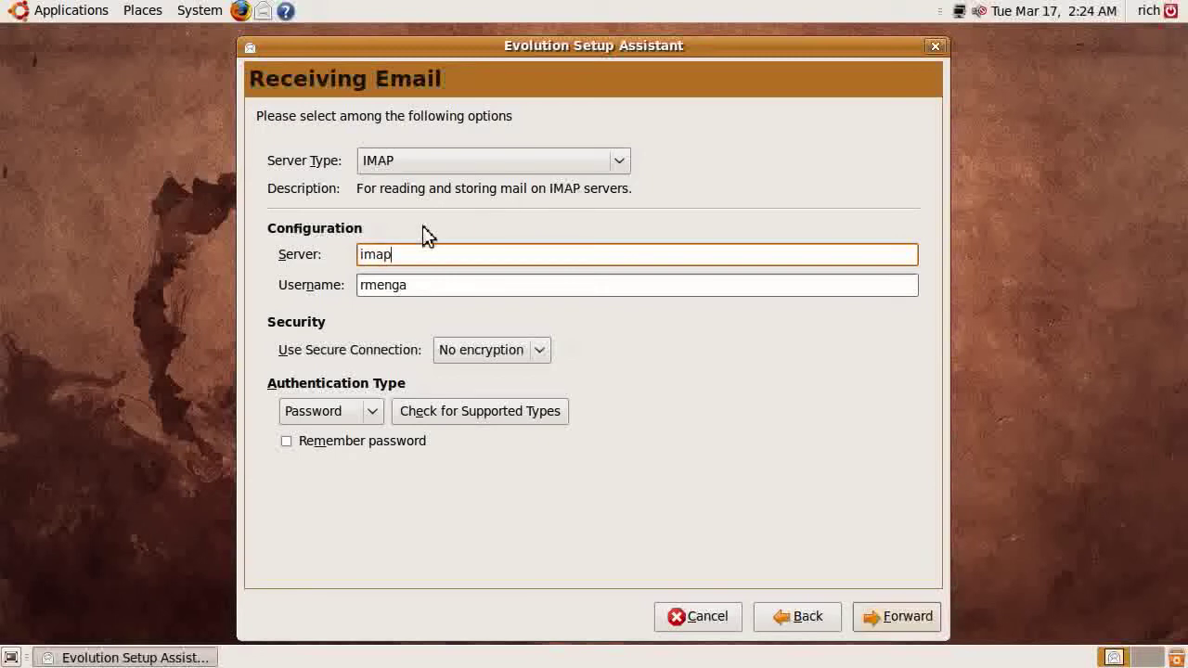
text(.gmail.com)
key(Tab)
key(End)
text(@gmail.com)
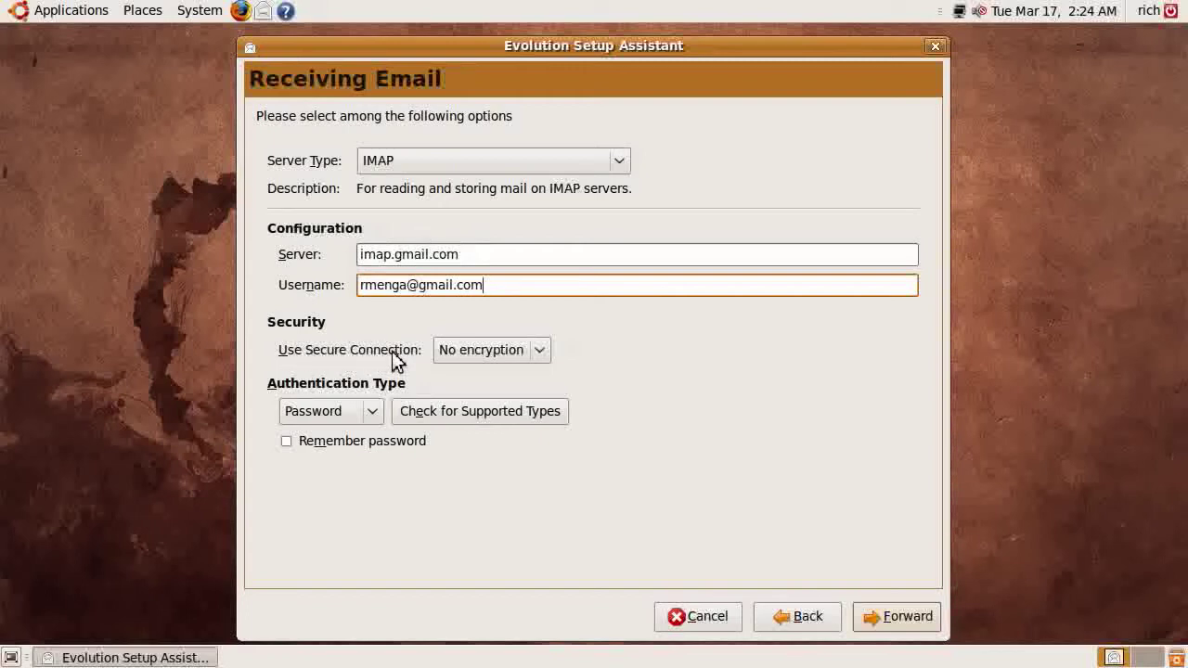
Use SSL encryption with Password authentication, remember the password, and continue to Receiving Options
click(539, 360)
click(536, 357)
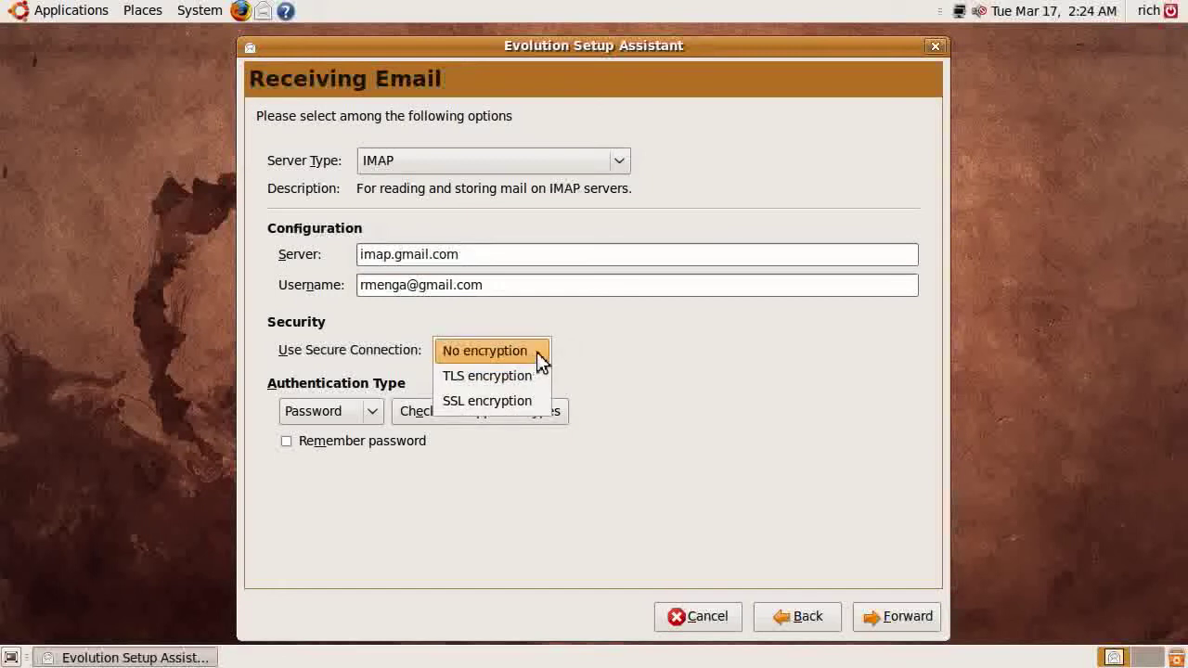
click(470, 404)
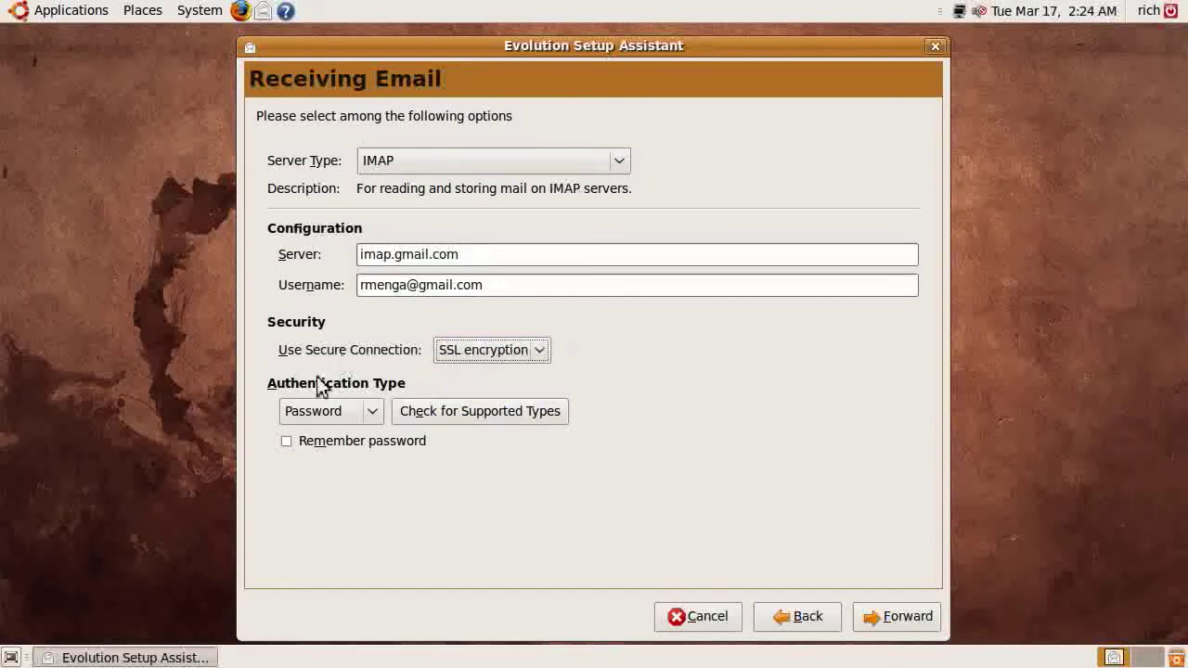
click(377, 414)
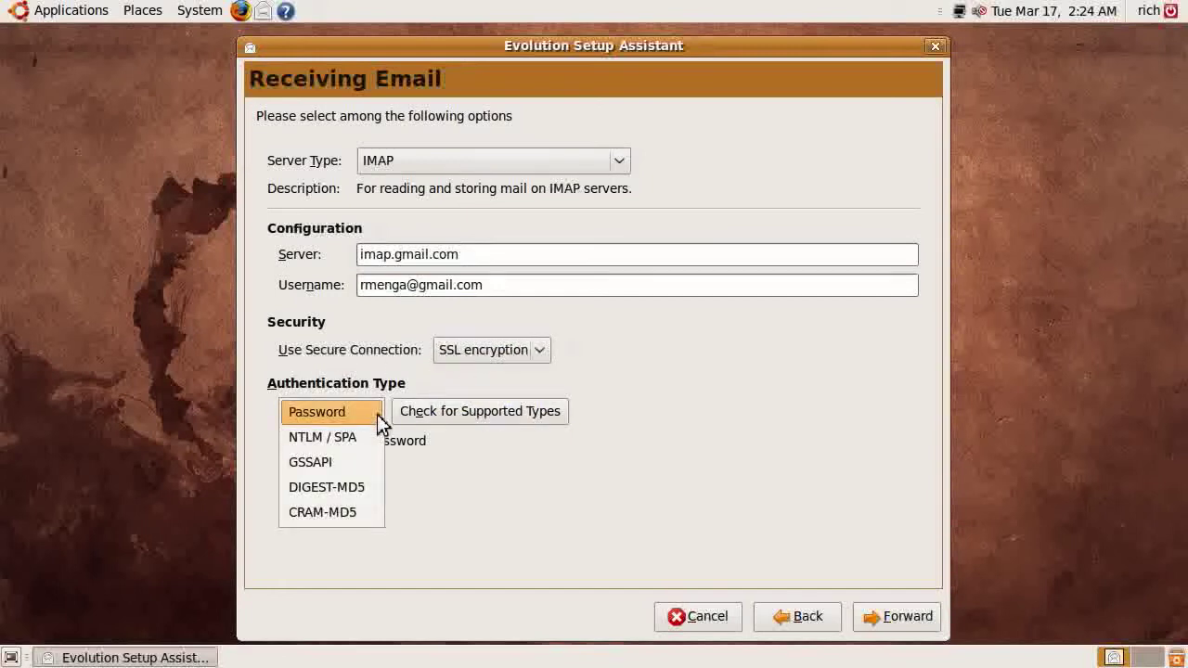
click(377, 414)
click(464, 415)
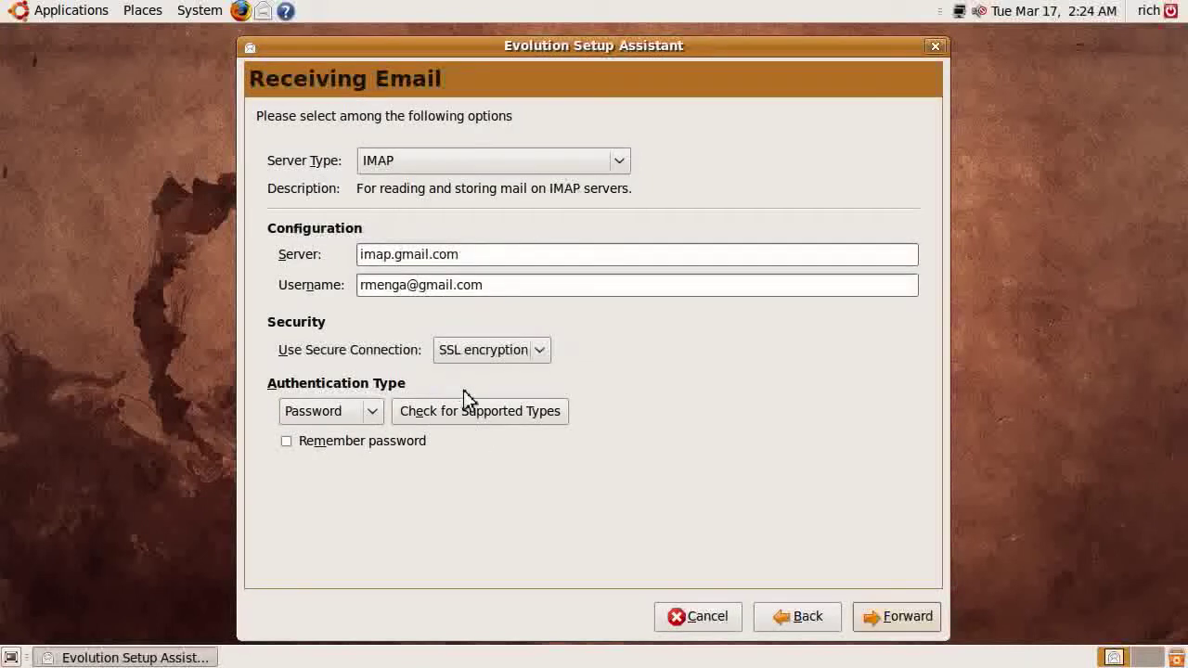
click(323, 445)
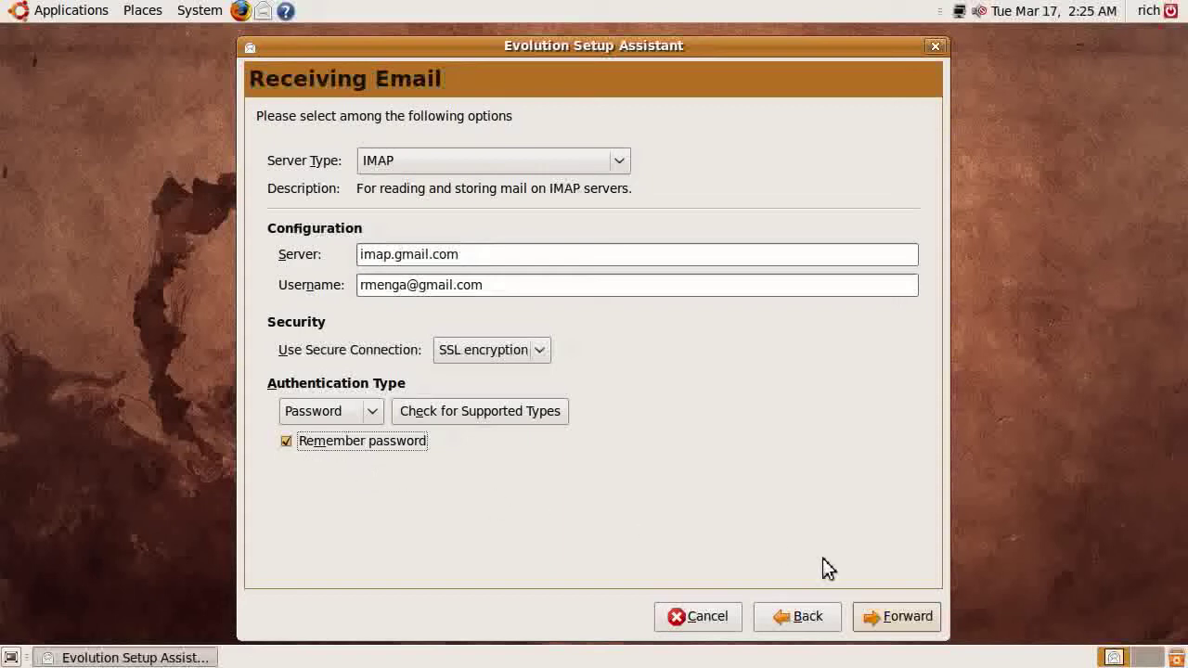
click(896, 619)
click(357, 154)
Enable 10-minute checks in all and subscribed folders plus local sync of remote mail
click(288, 158)
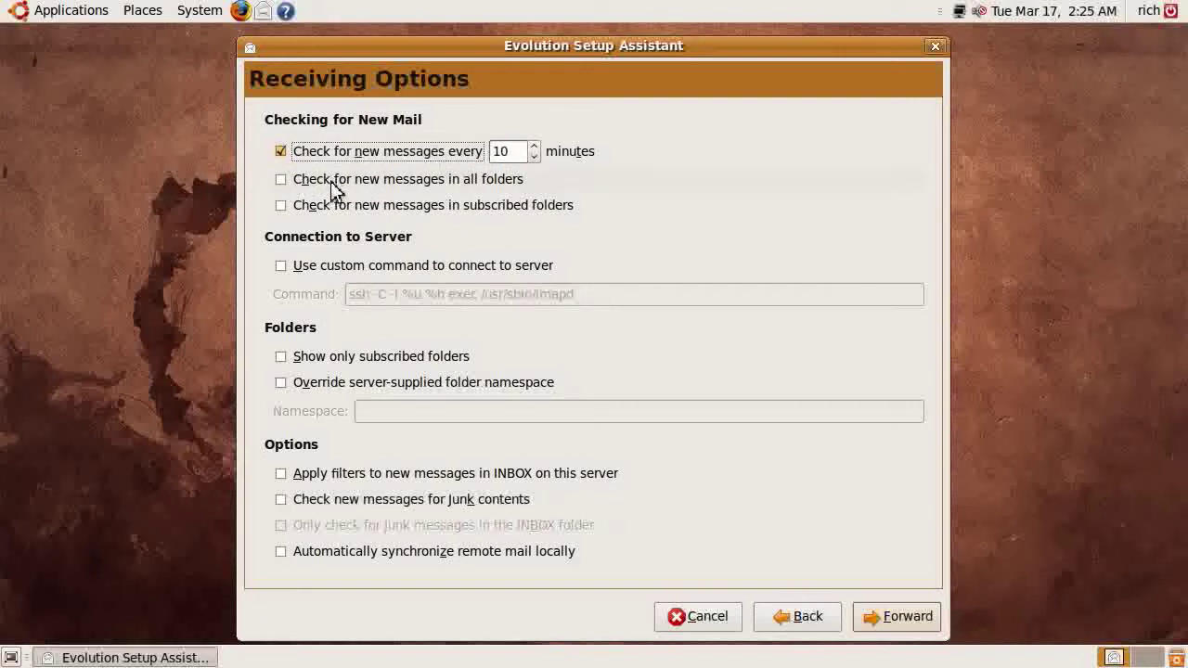
click(440, 179)
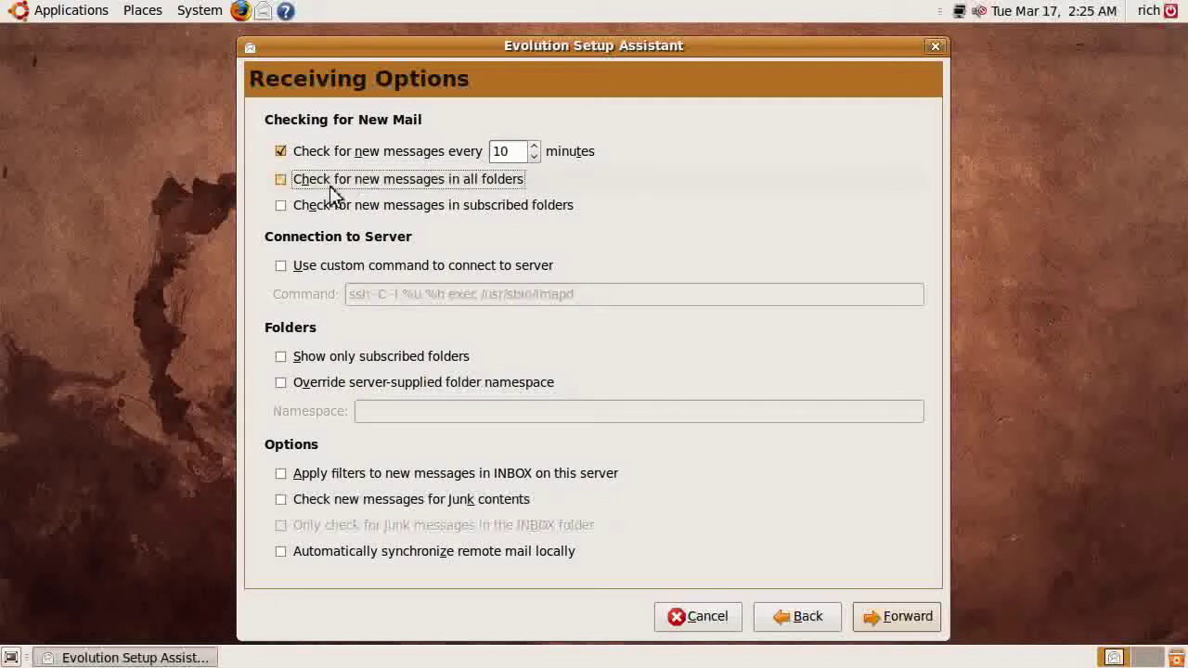
click(493, 205)
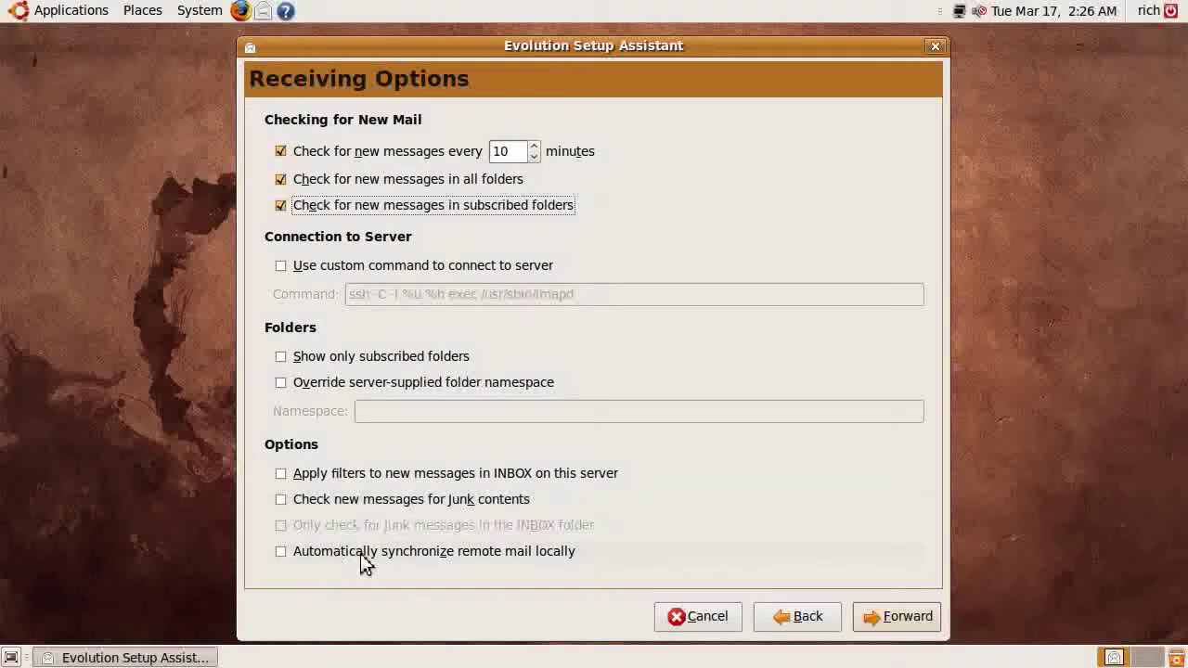
click(552, 552)
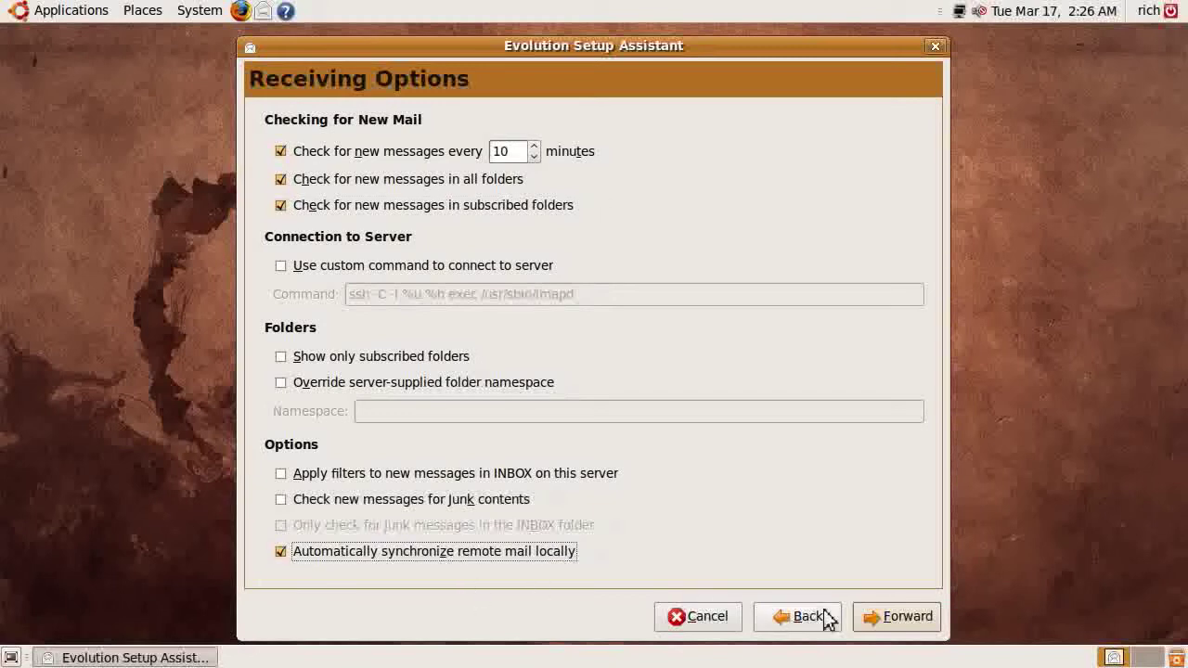
click(905, 617)
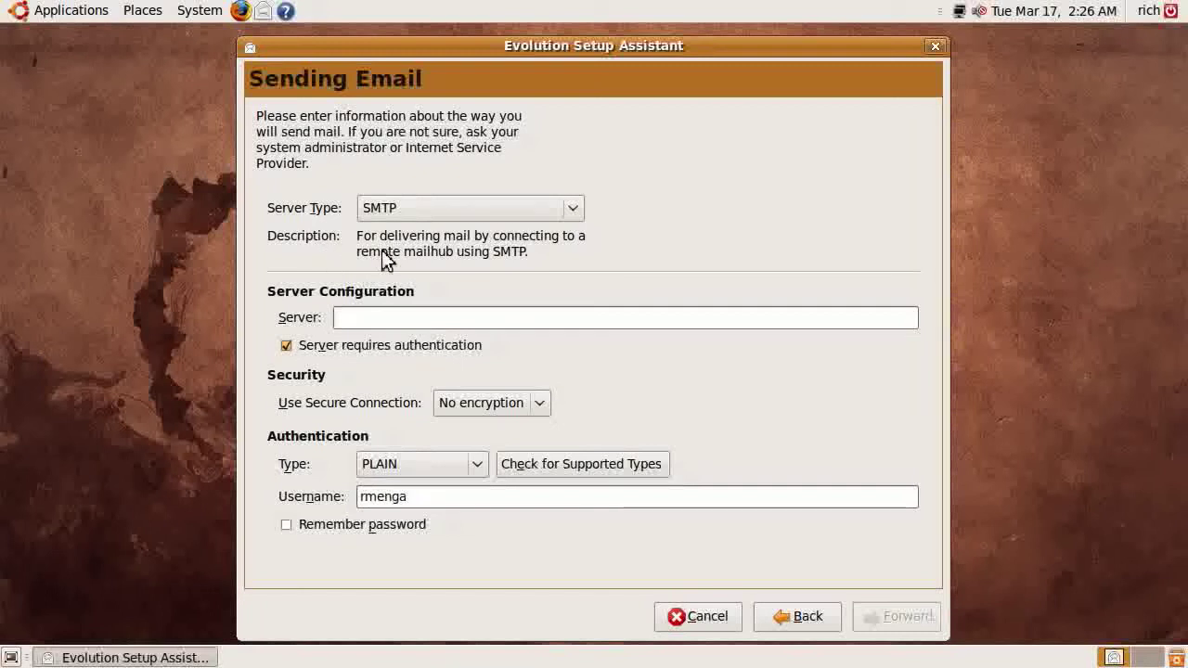
Enter smtp.gmail.com as the sending server with authentication required
click(371, 320)
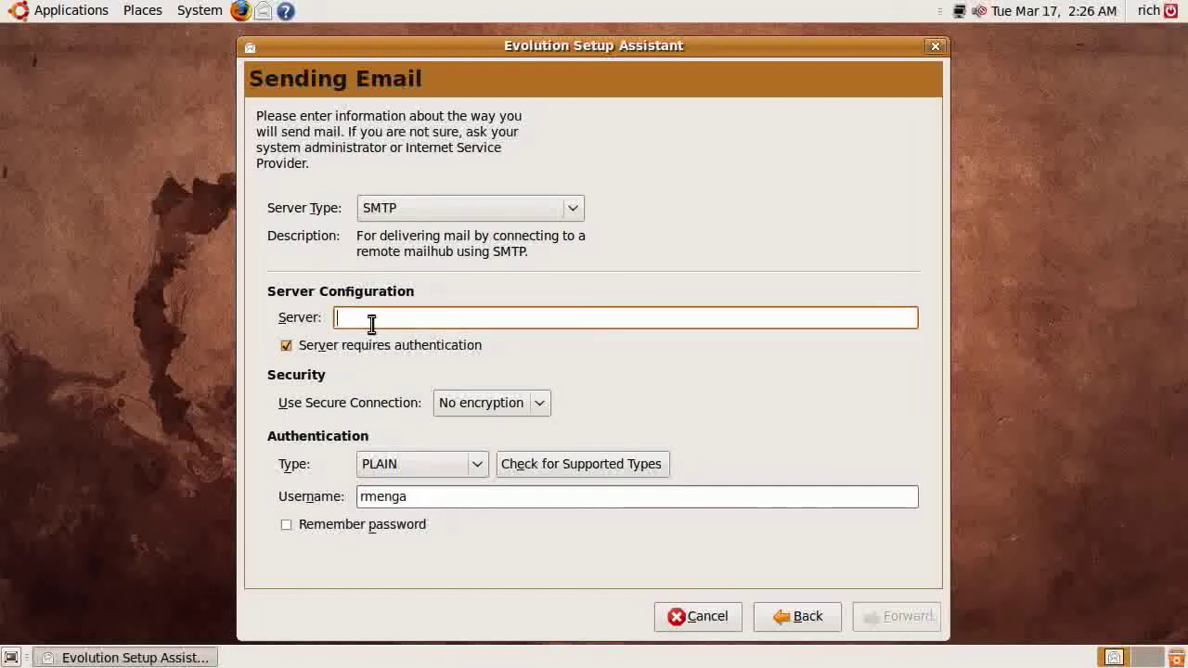
text(smtp.gmail.com)
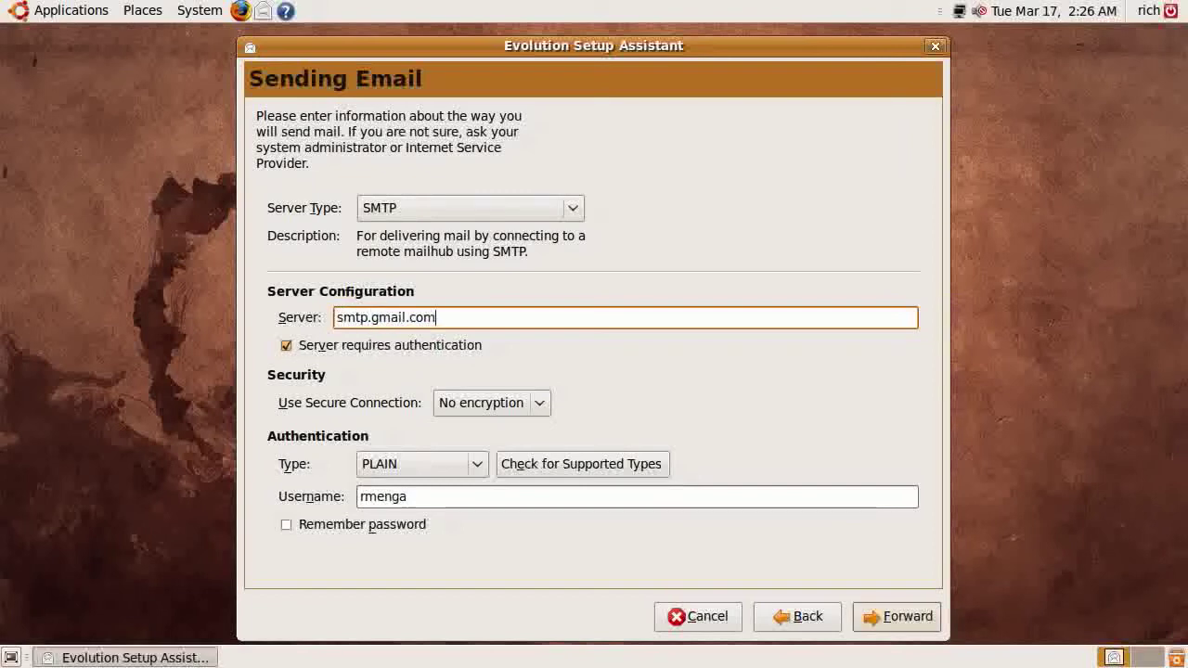
click(319, 349)
click(428, 349)
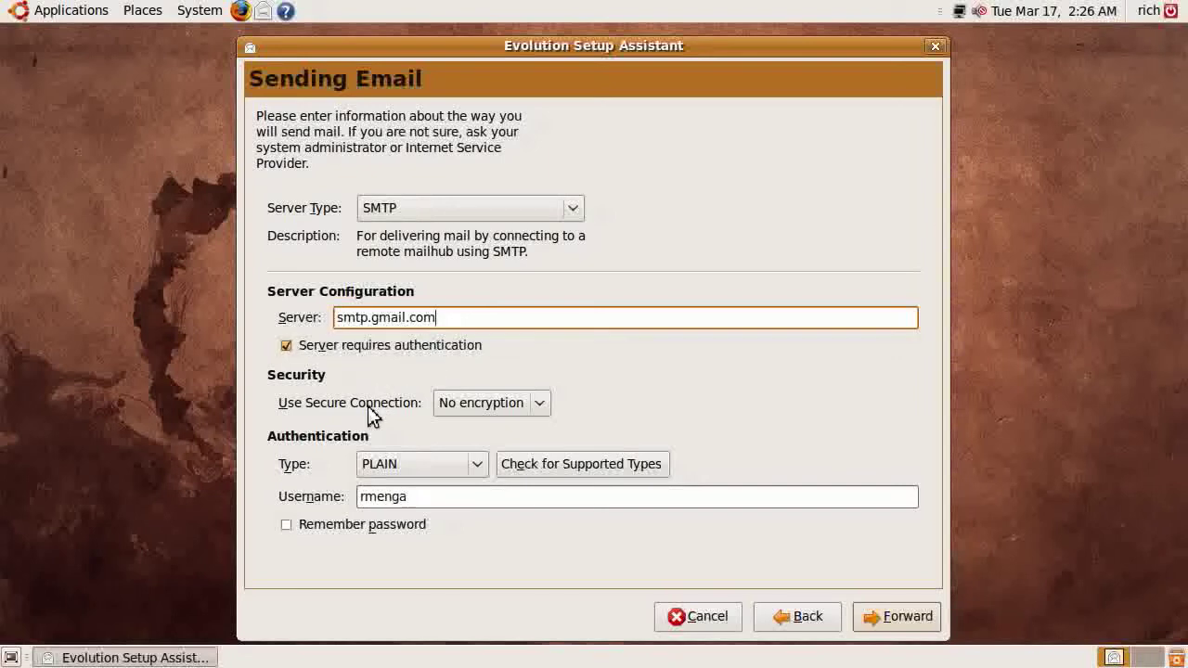
Choose SSL encryption, detect supported login types, complete the Gmail username, and remember the password
click(540, 403)
click(471, 452)
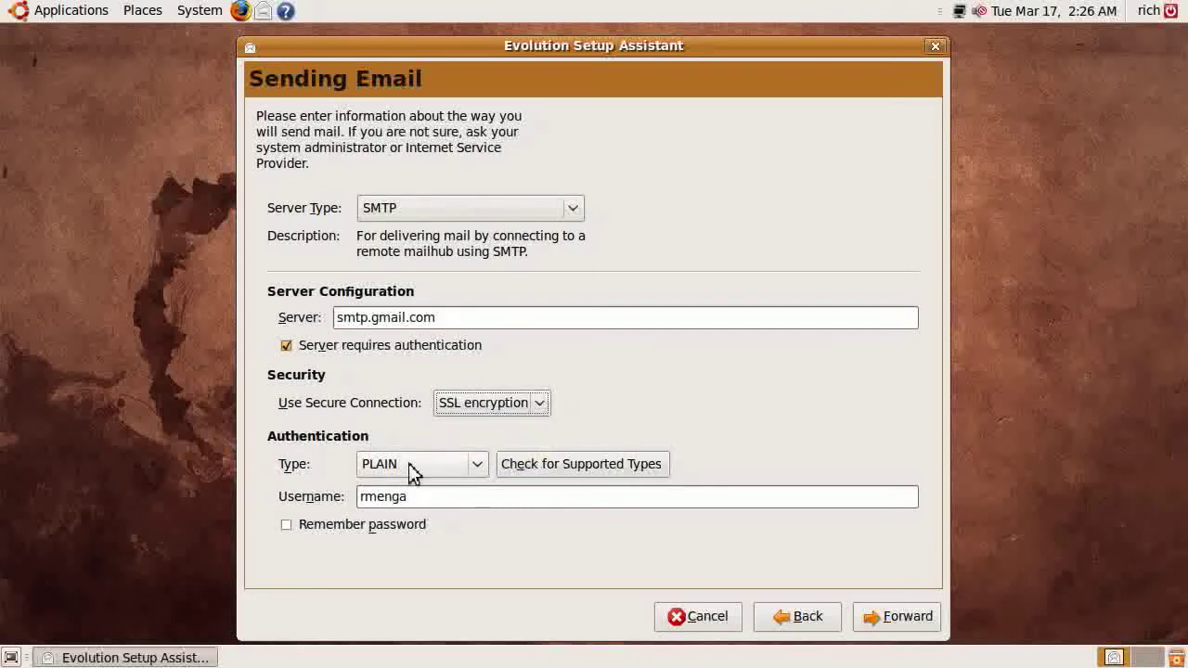
click(575, 466)
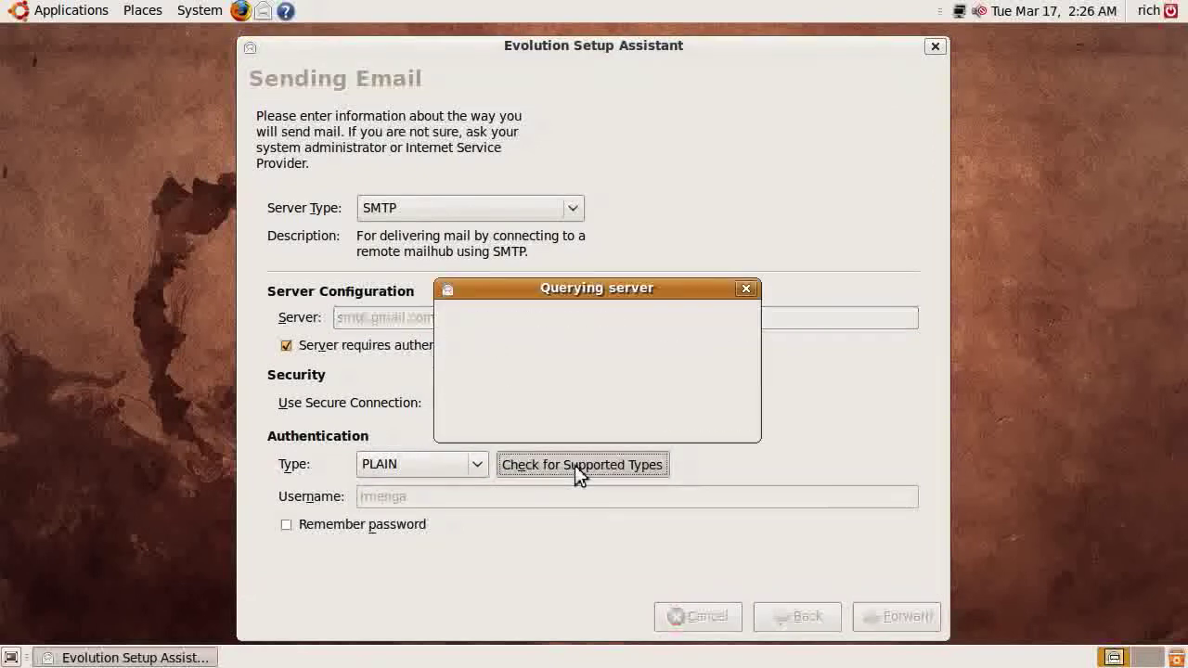
click(434, 496)
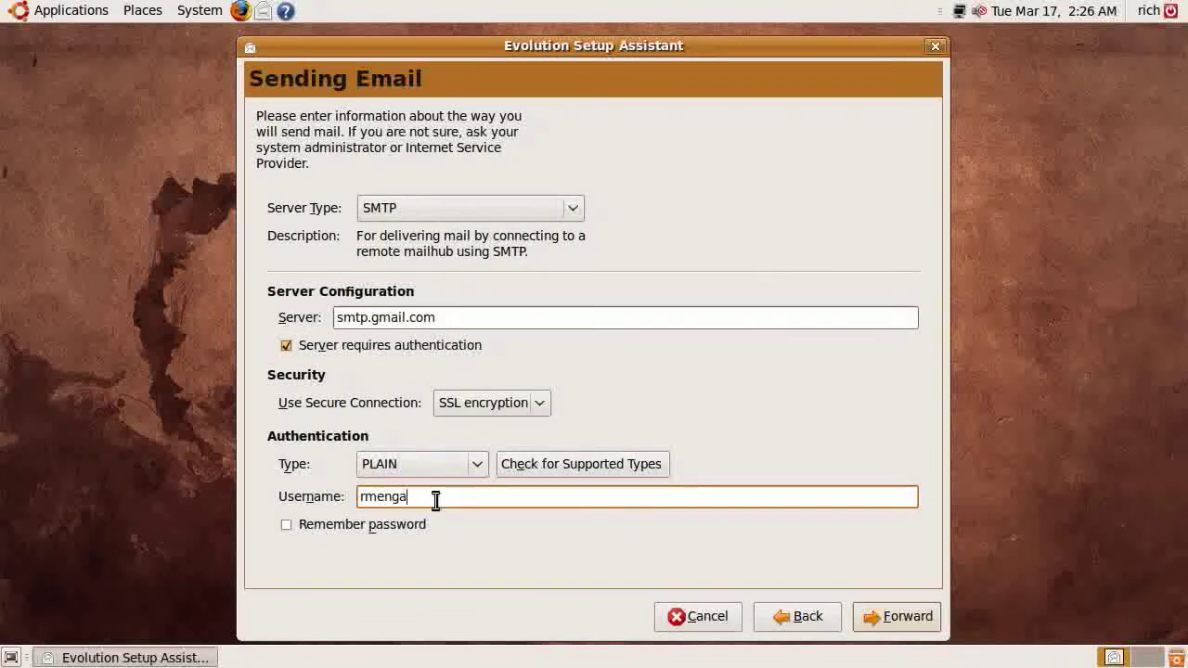
text(@gmail.com)
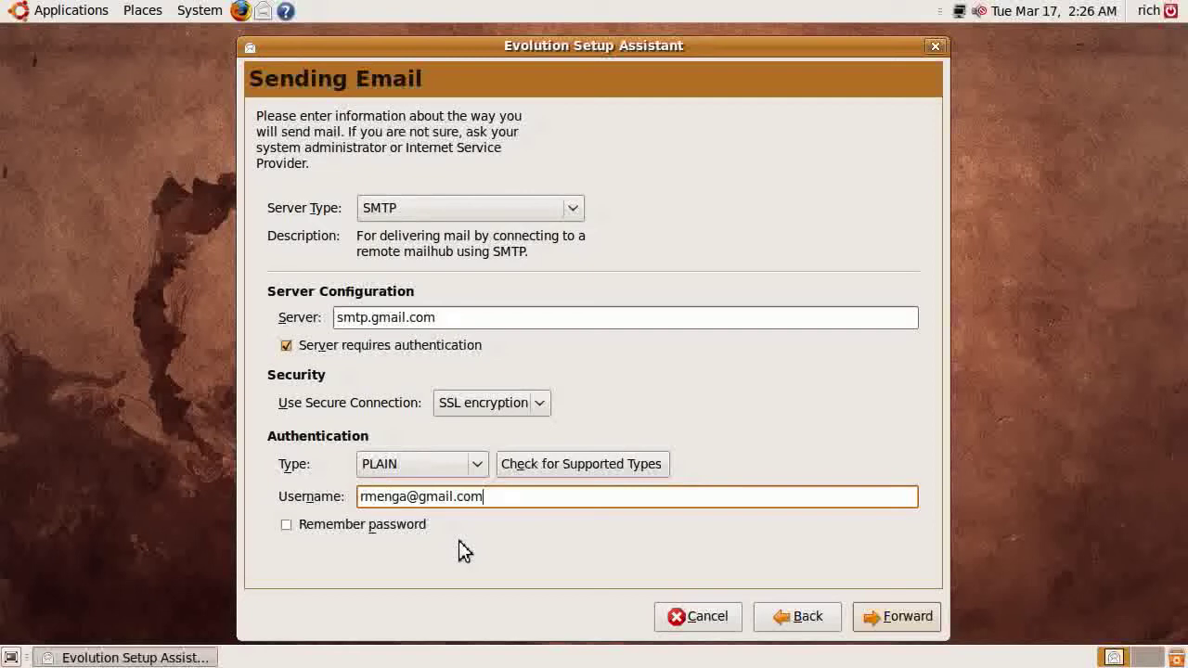
click(361, 529)
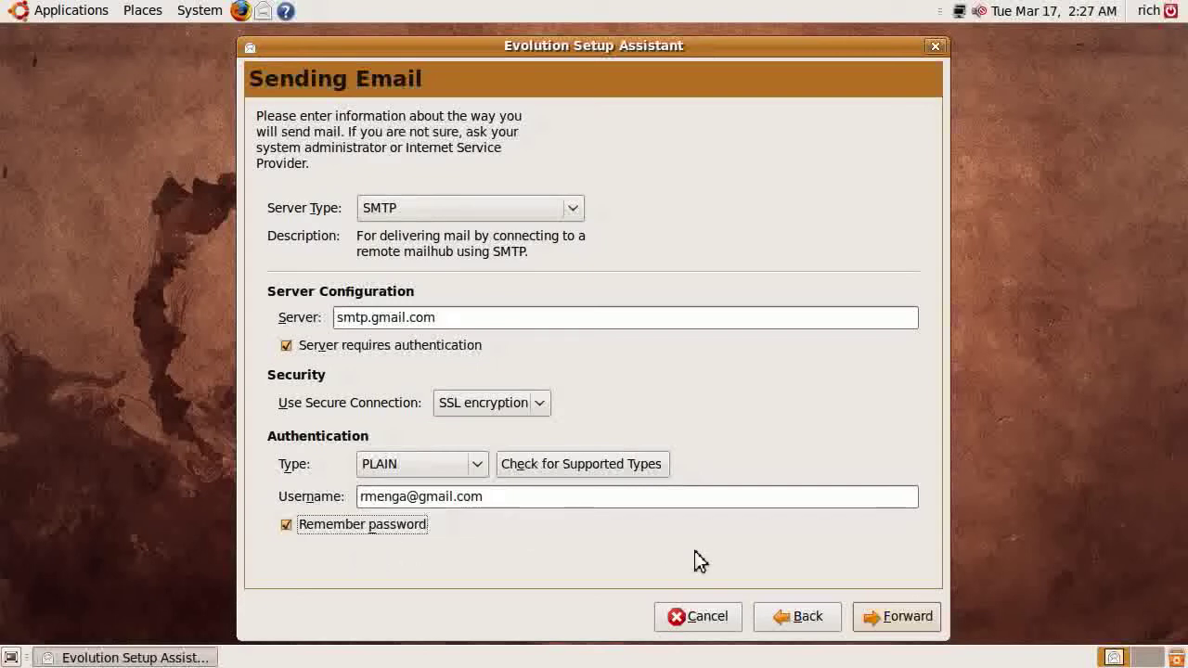
Name the account with its full Gmail address and continue to the Timezone page
click(887, 618)
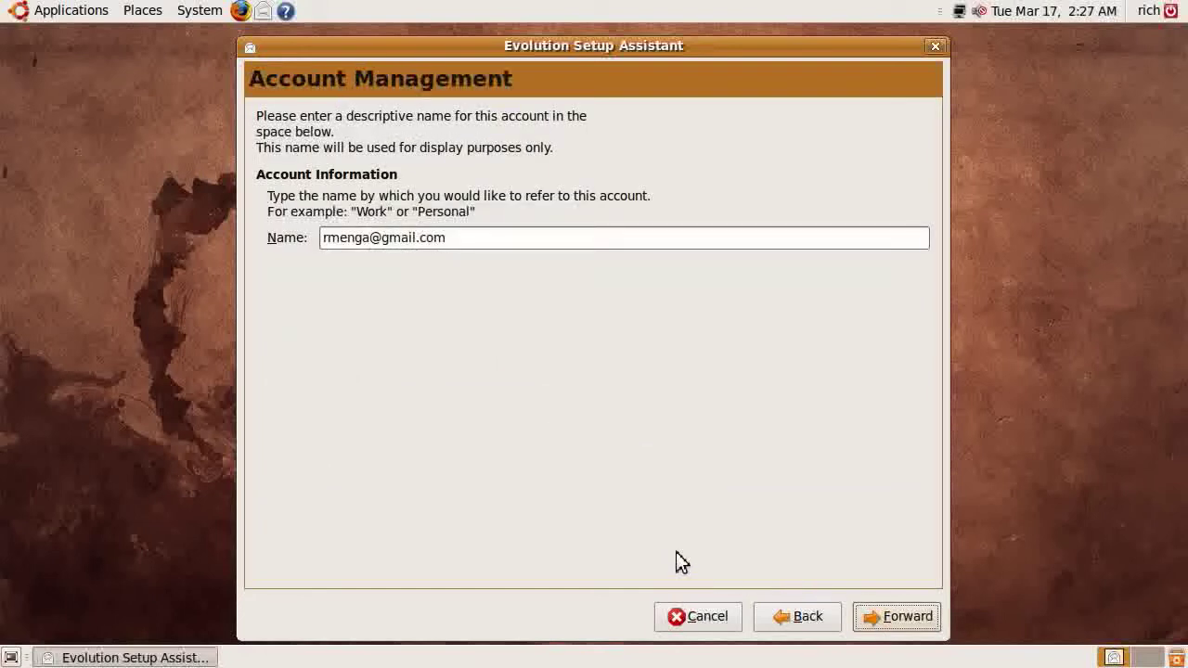
click(483, 240)
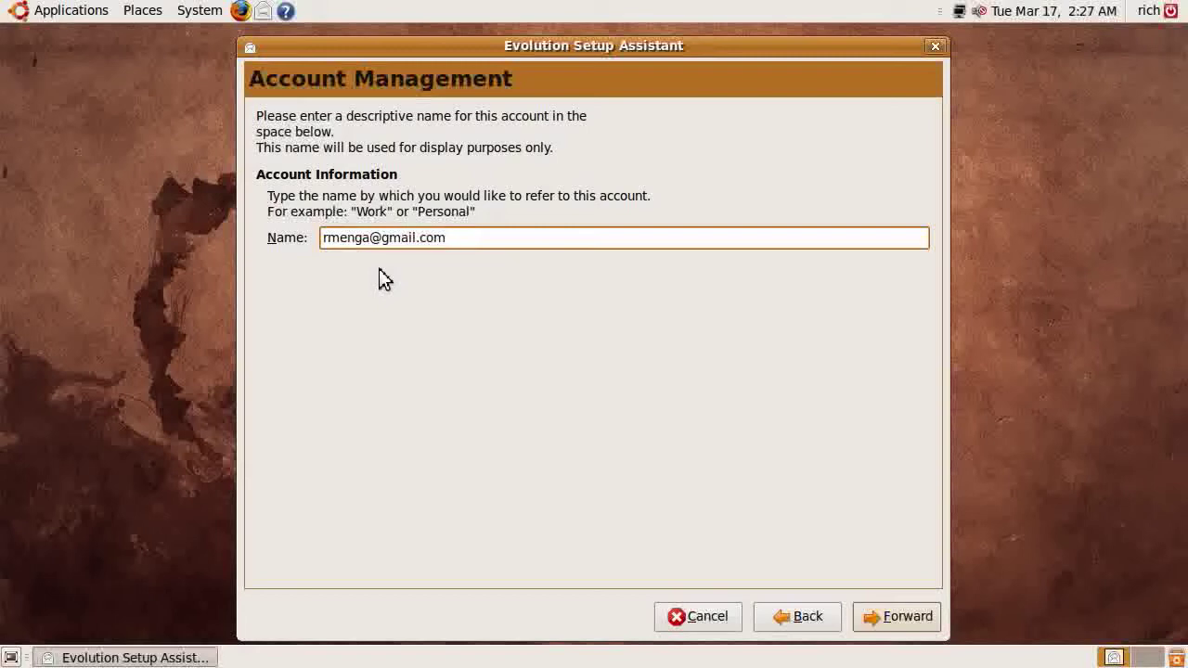
key(ctrl+a)
text(Gmail)
key(ctrl+a)
click(893, 619)
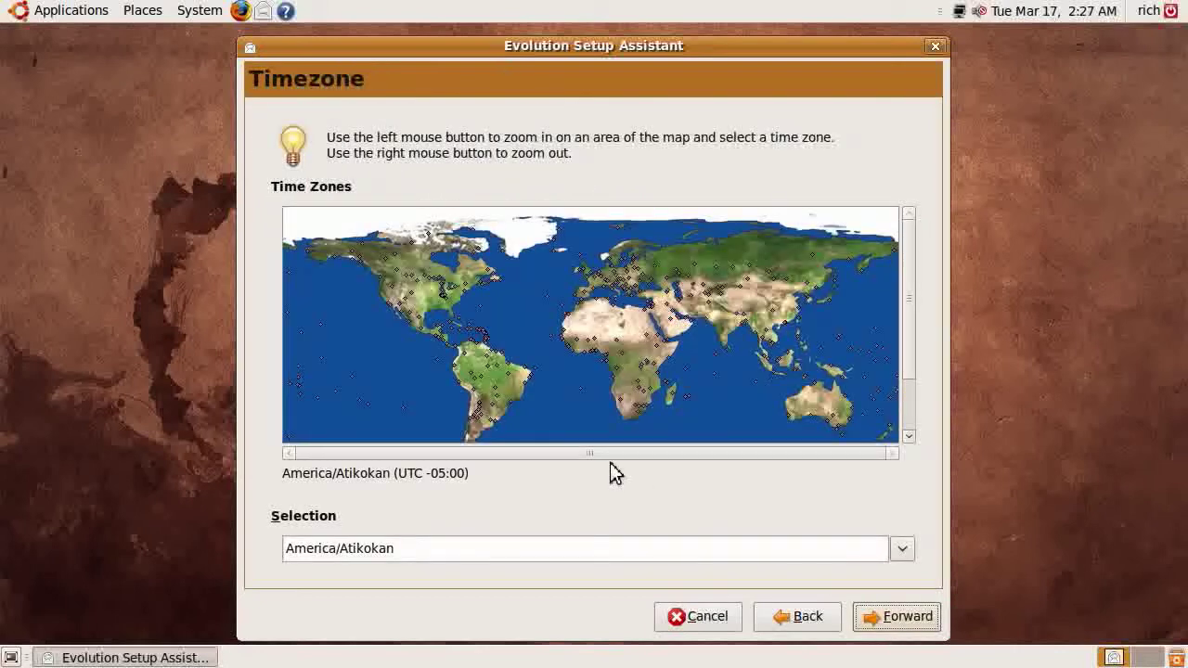
Pick America/New_York as the timezone from the list and map, then continue
click(902, 551)
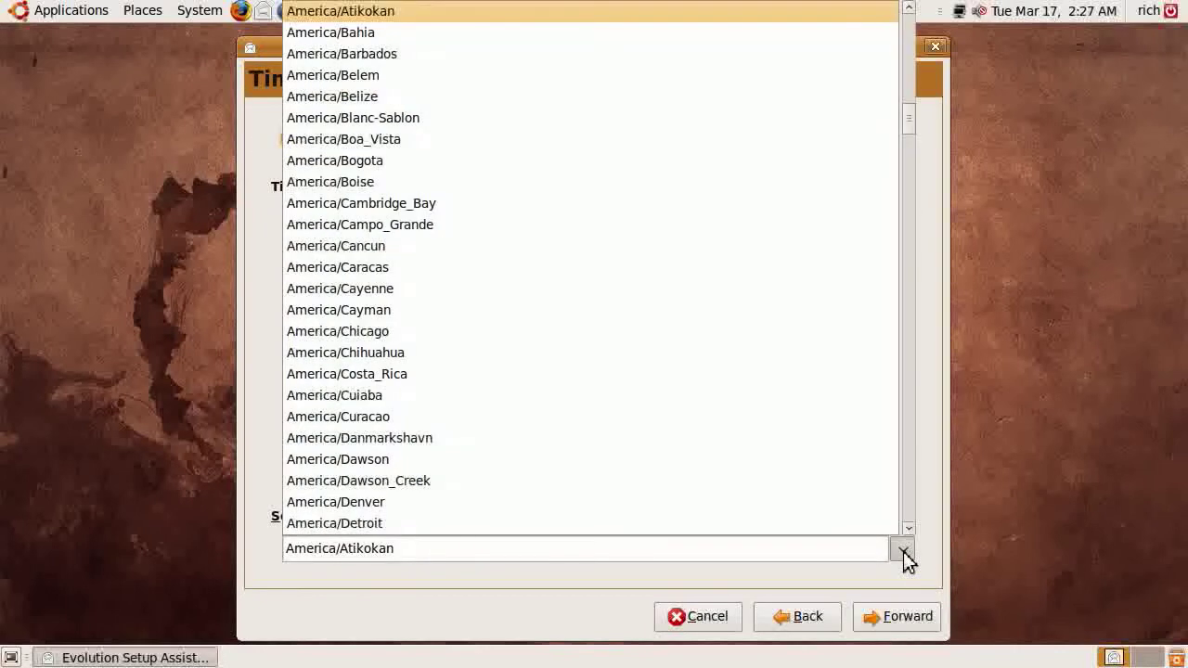
scroll(591, 312, down, 12)
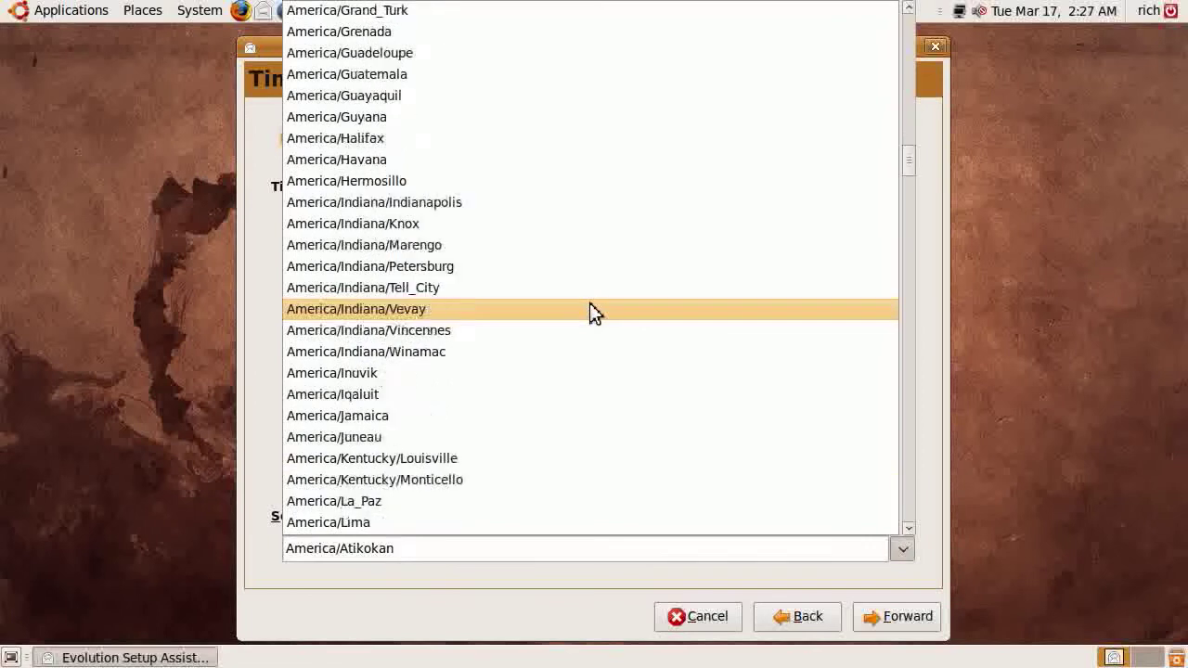
scroll(594, 313, down, 3)
scroll(539, 329, up, 4)
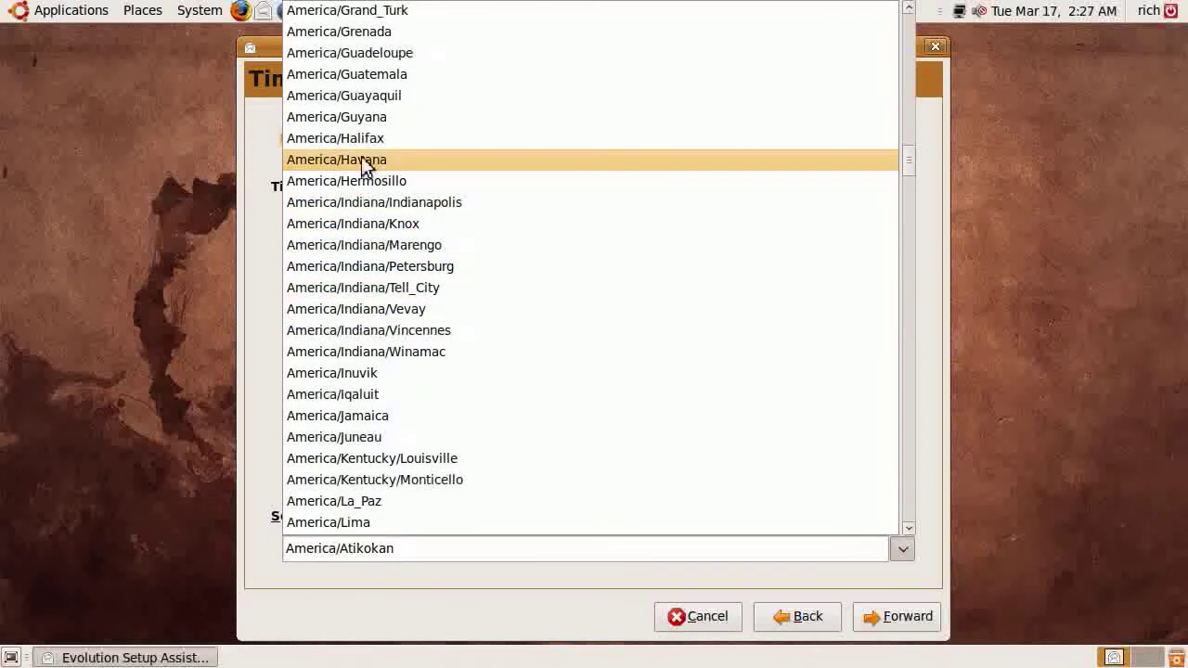
scroll(360, 380, down, 9)
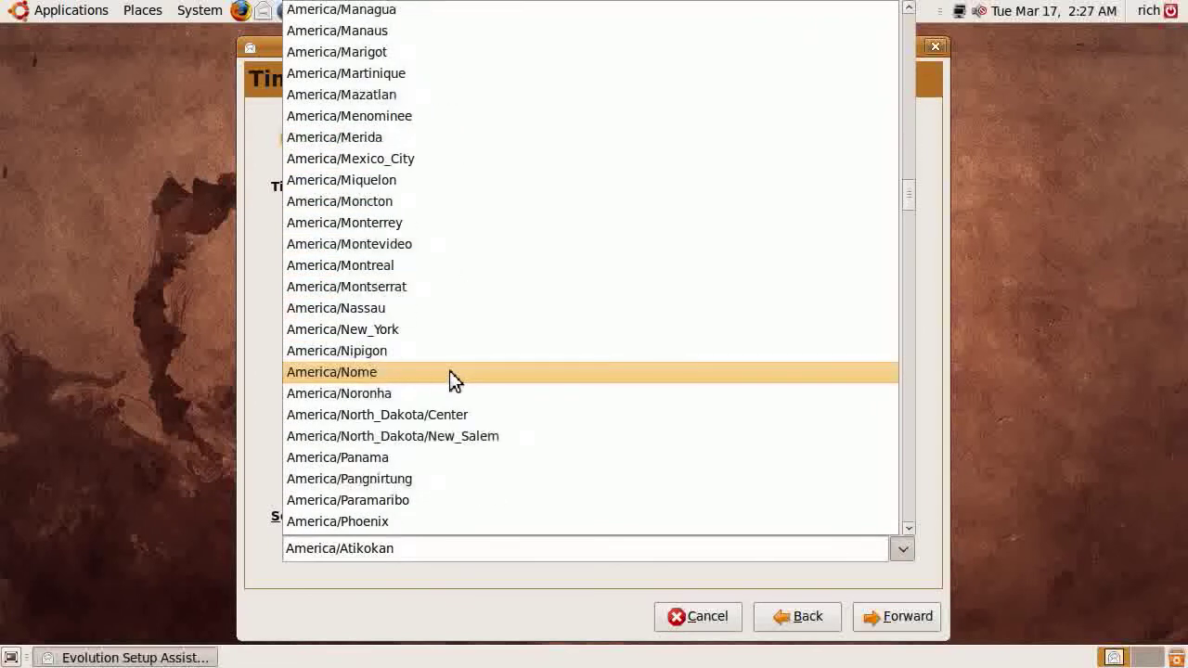
click(353, 331)
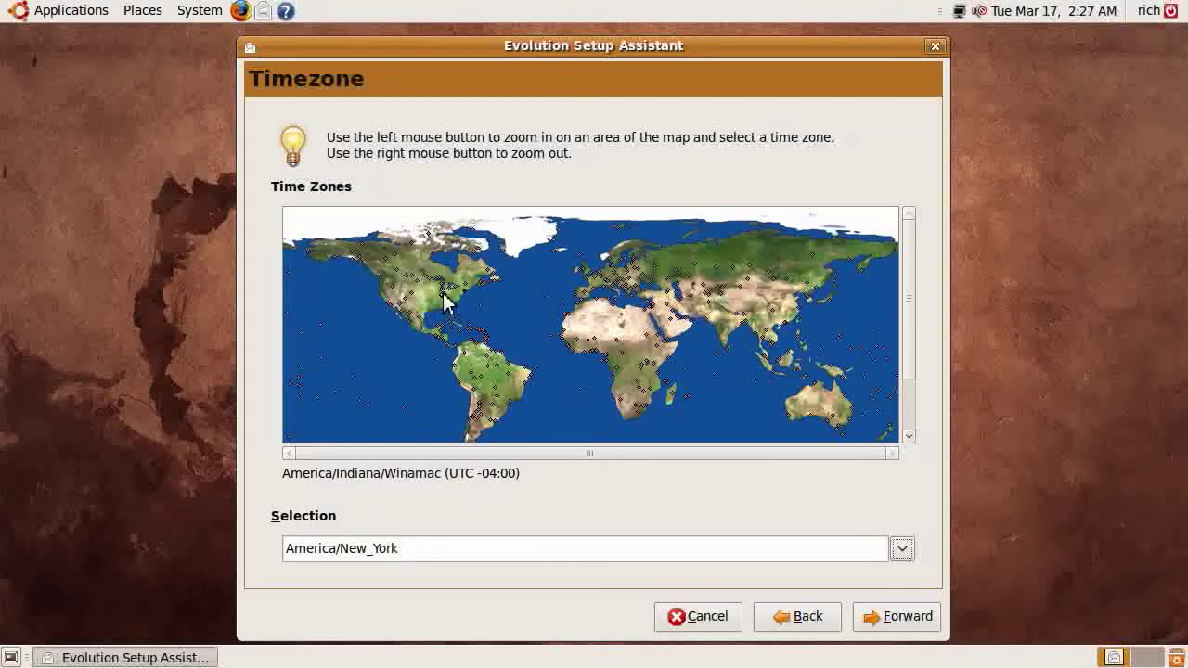
click(619, 288)
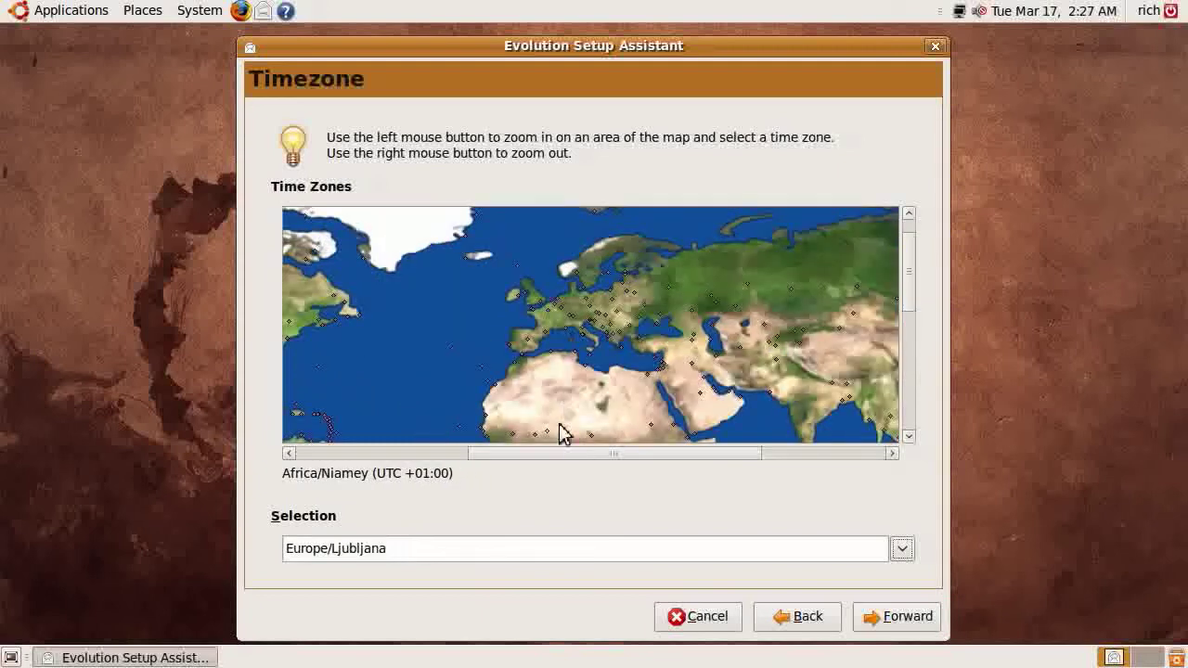
drag(557, 469, 424, 469)
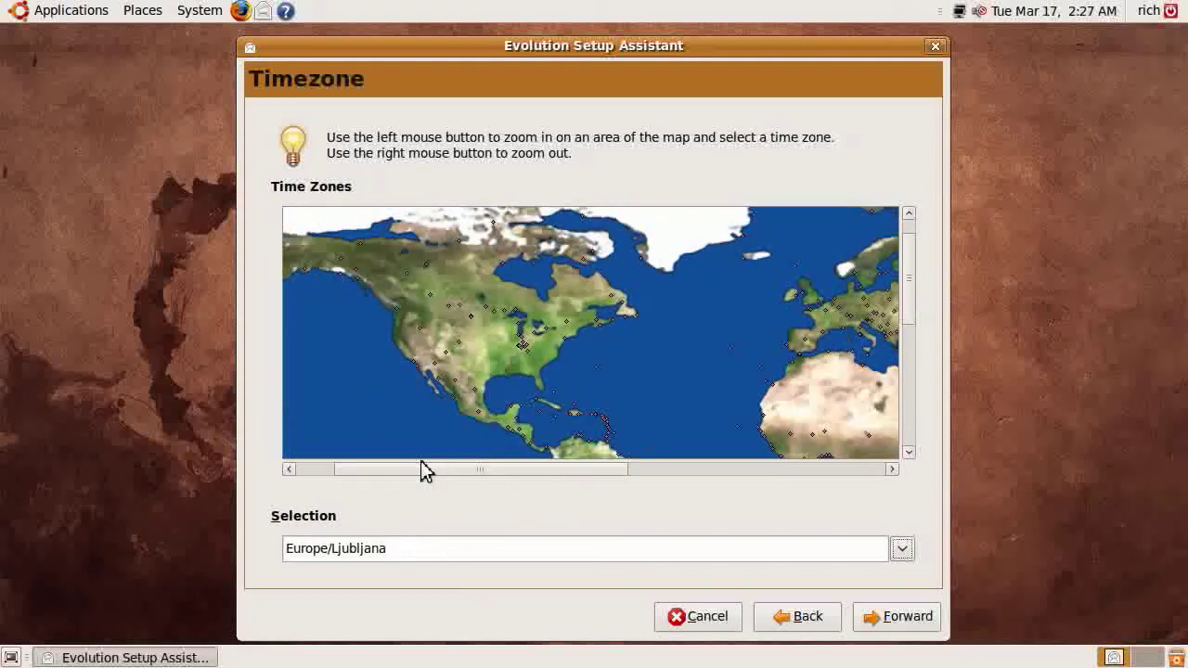
click(599, 331)
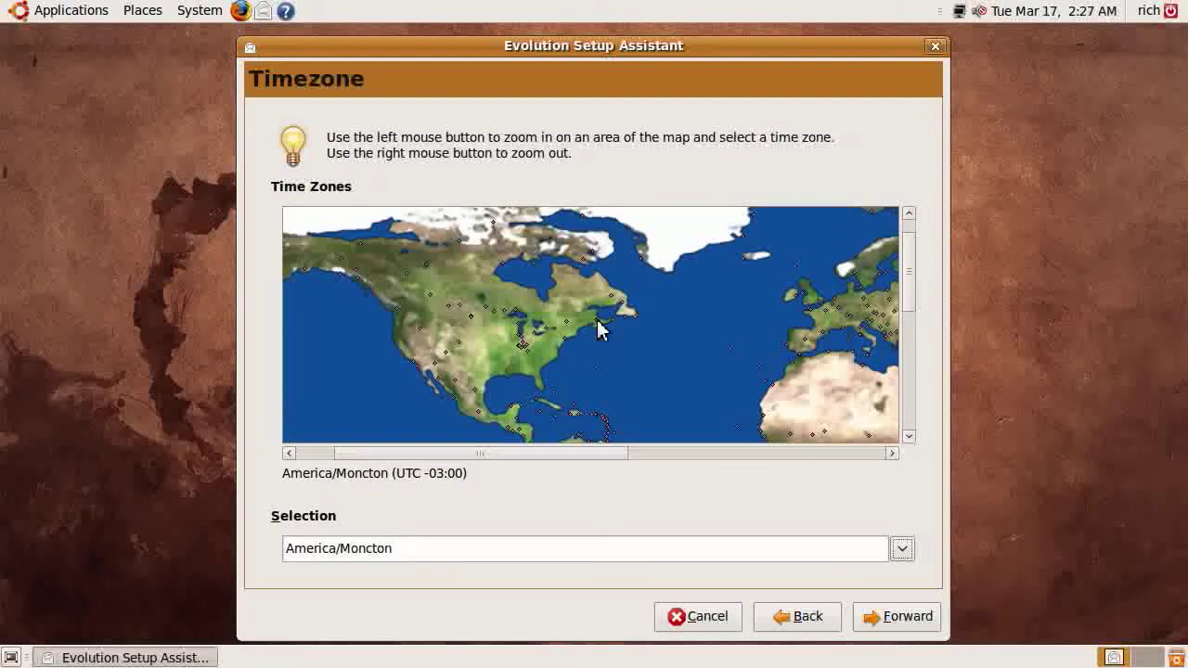
click(573, 347)
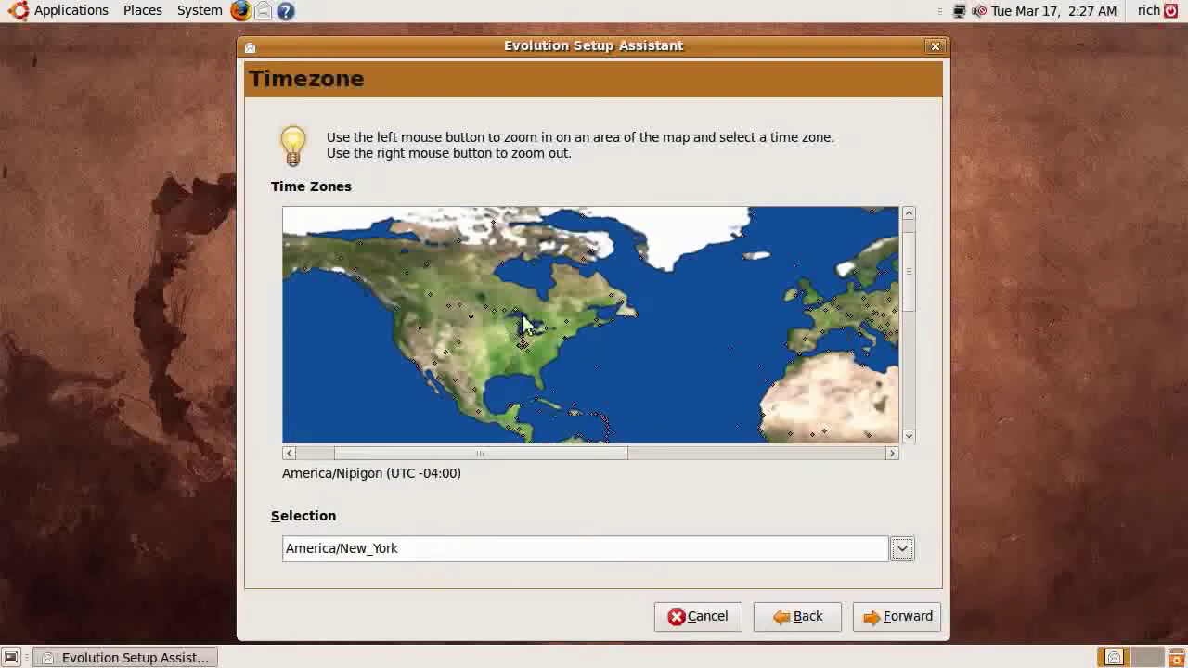
click(898, 620)
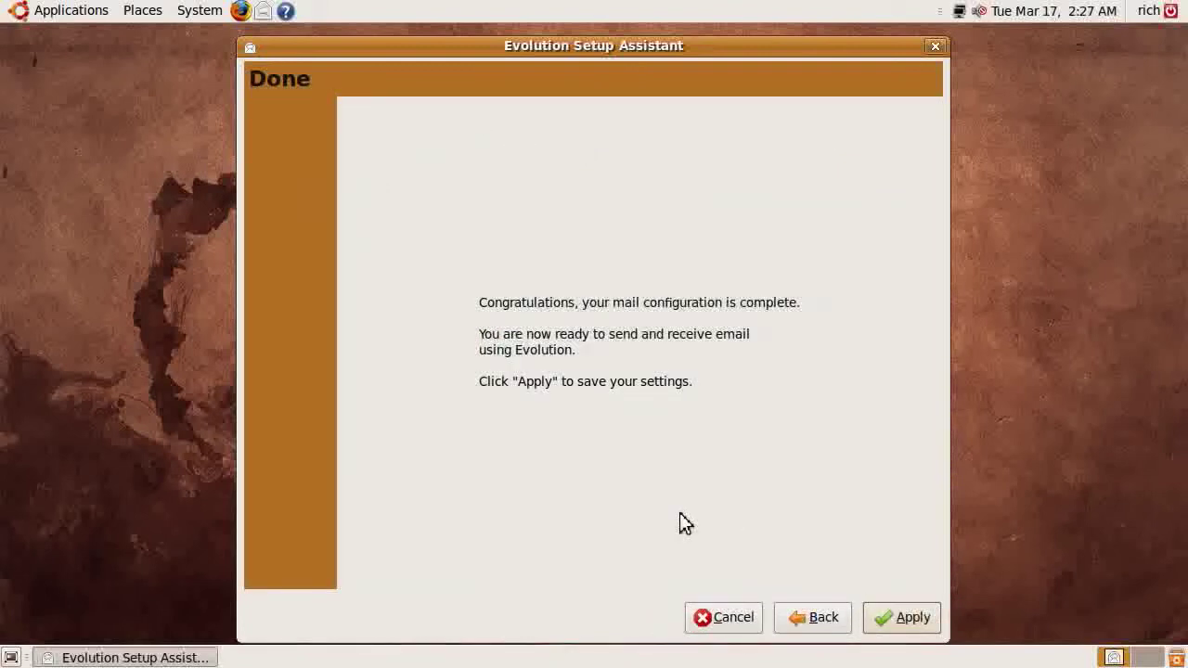
Apply the settings on the Done page to finish setup
click(890, 626)
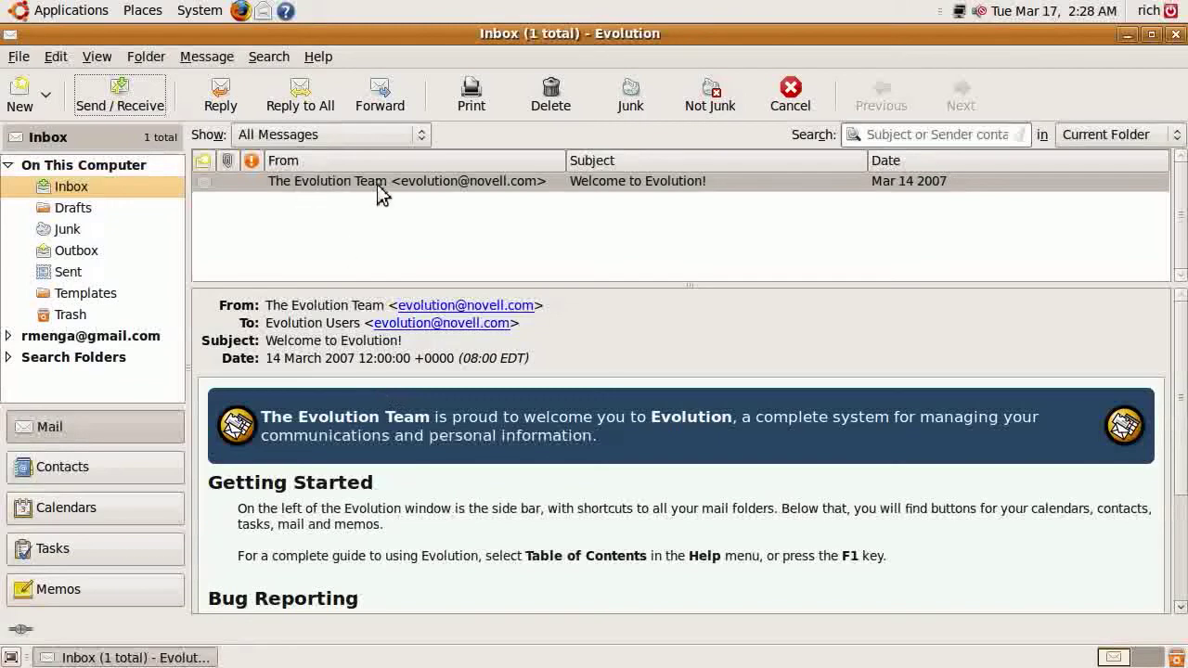
Open the Gmail Inbox, read 'The Sightseer March 2009 Issue', and expand the [Gmail] folder
scroll(430, 520, down, 5)
scroll(430, 520, up, 5)
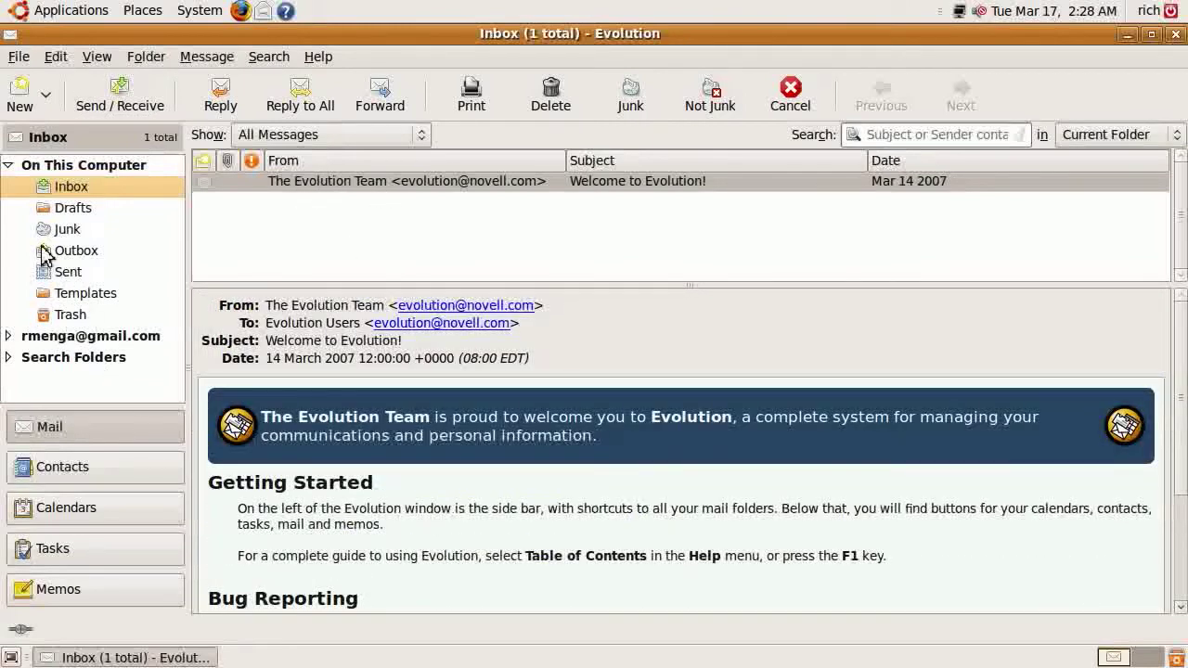
click(10, 166)
click(8, 187)
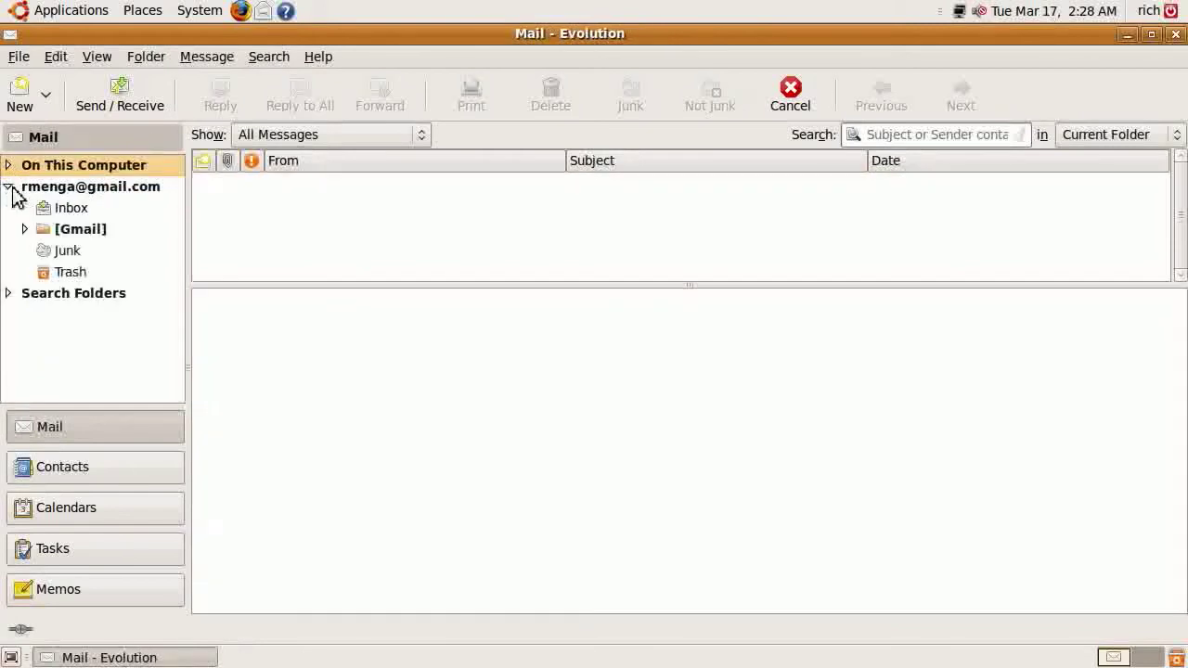
click(65, 212)
click(315, 188)
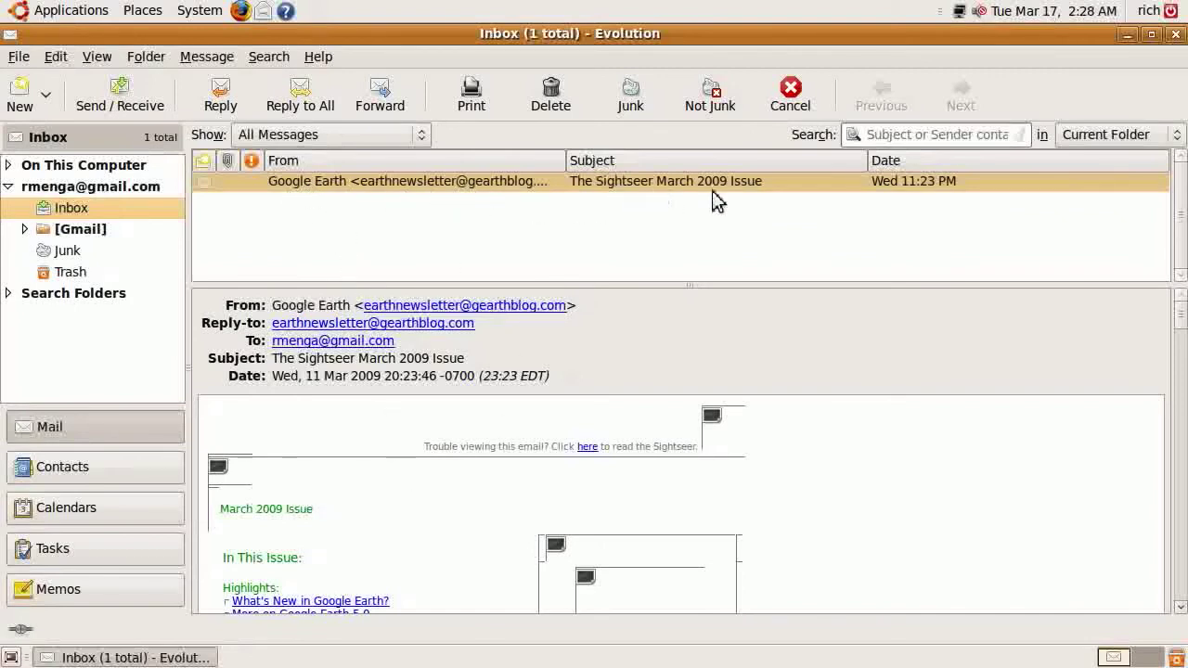
click(24, 228)
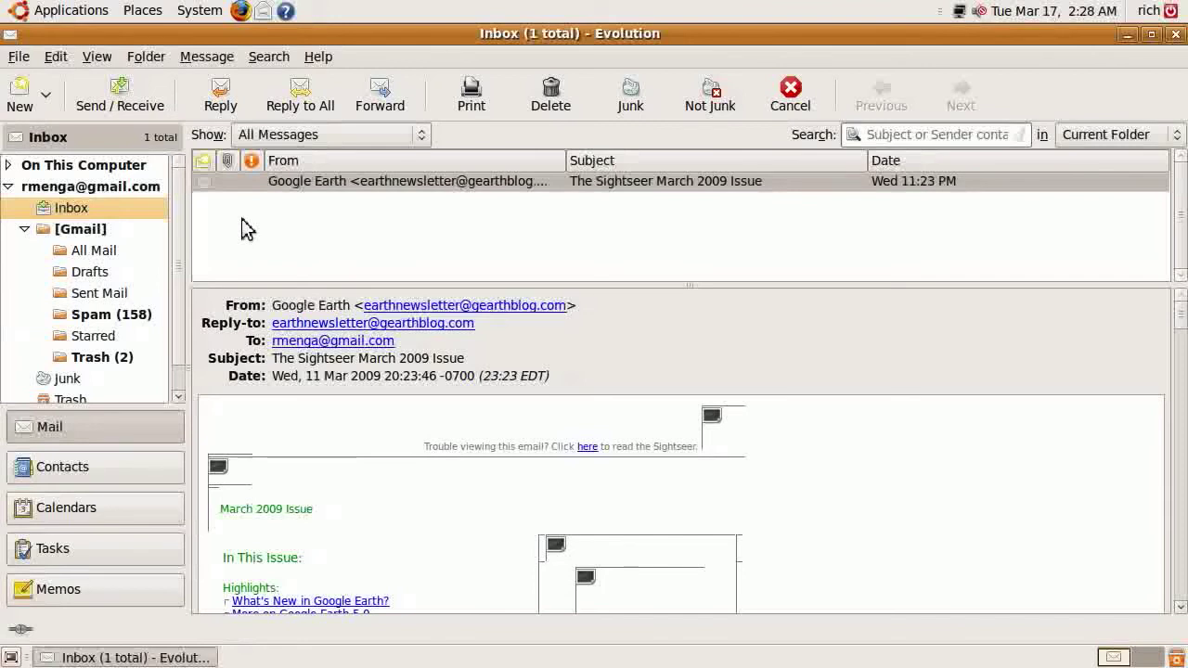
Send 'test mail from evolution' with body 'This is a test mail from evolution mail client.' to the account's own address
click(20, 96)
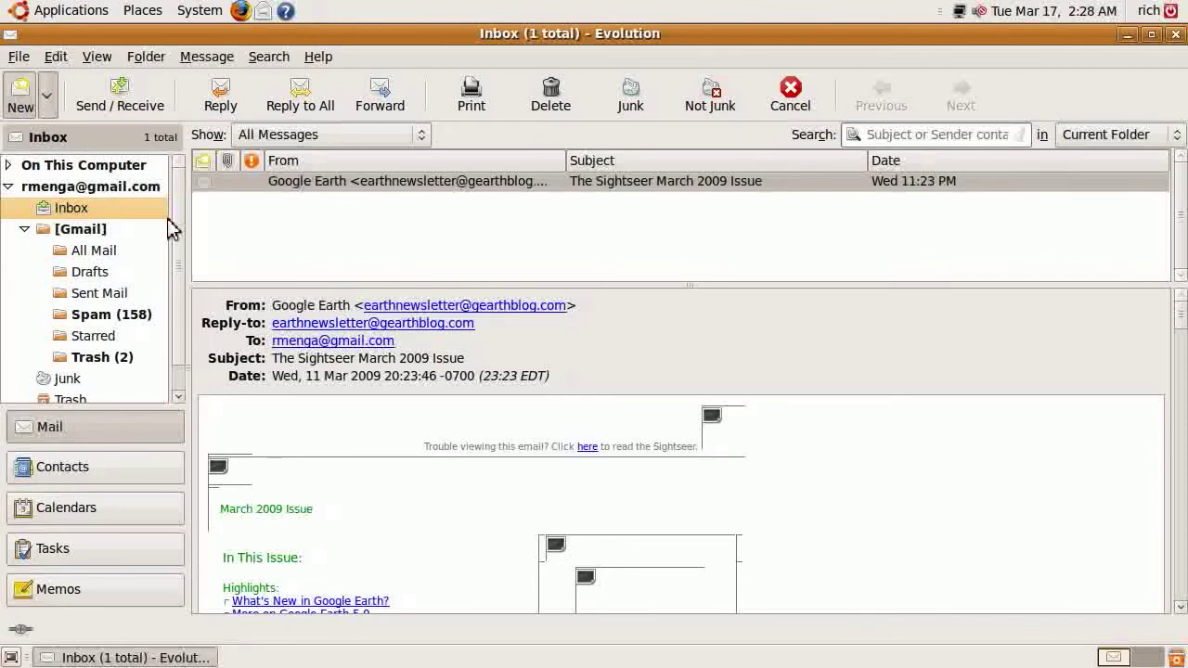
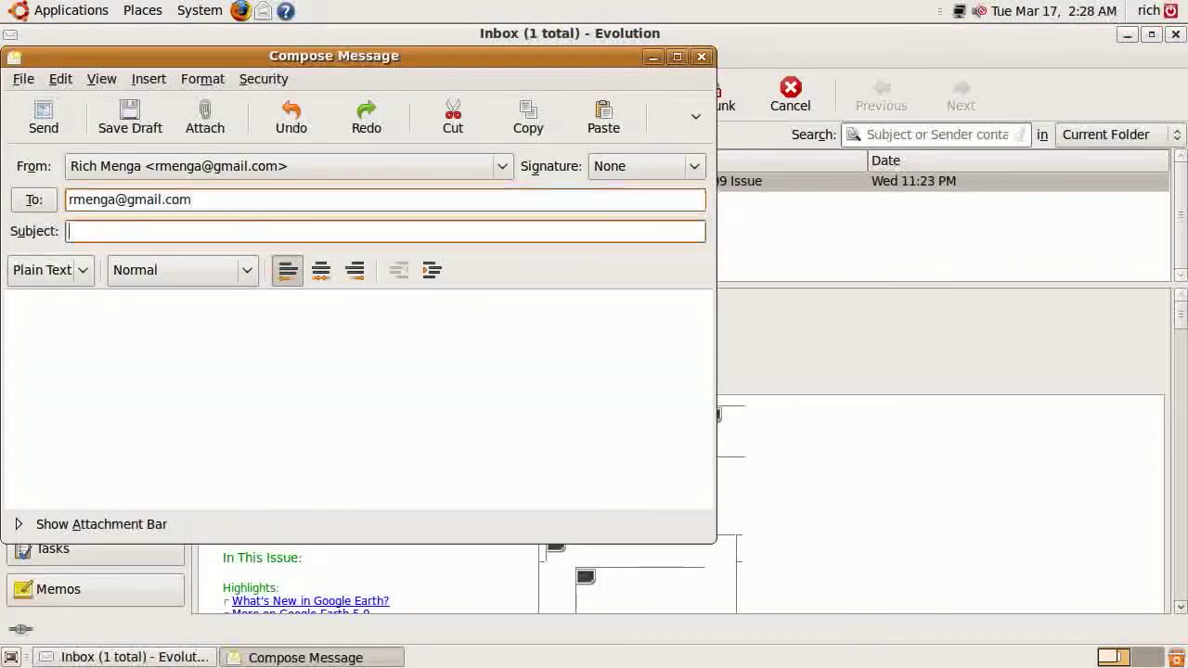
key(Tab)
text(test mail from e)
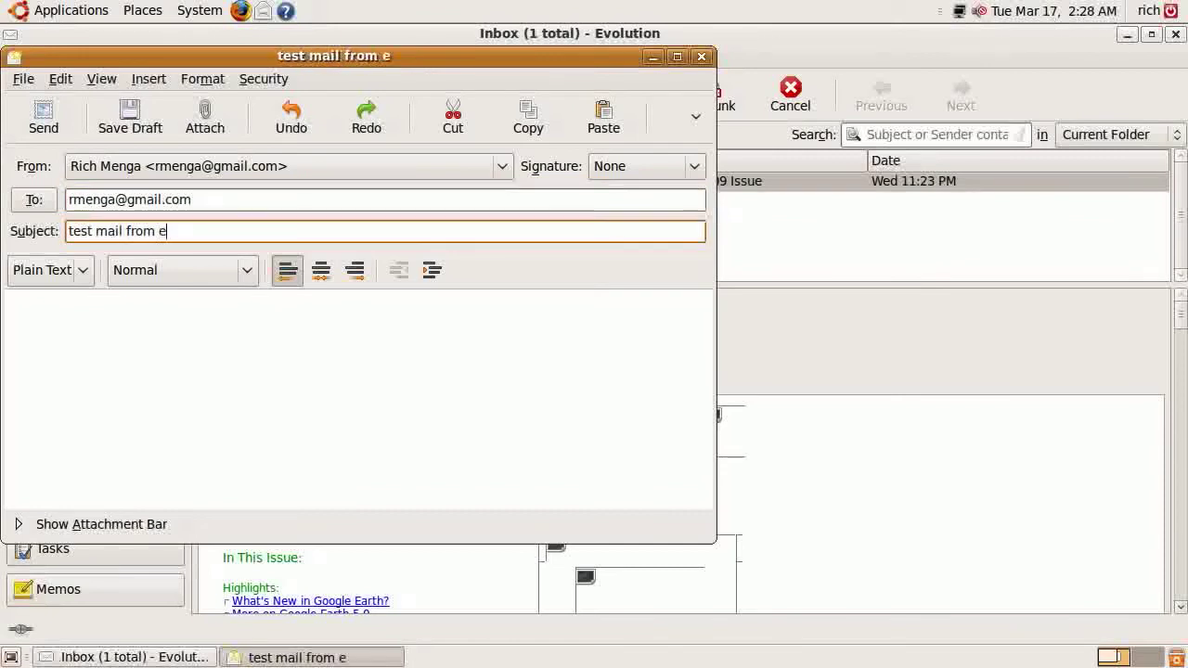
text(volution)
click(166, 330)
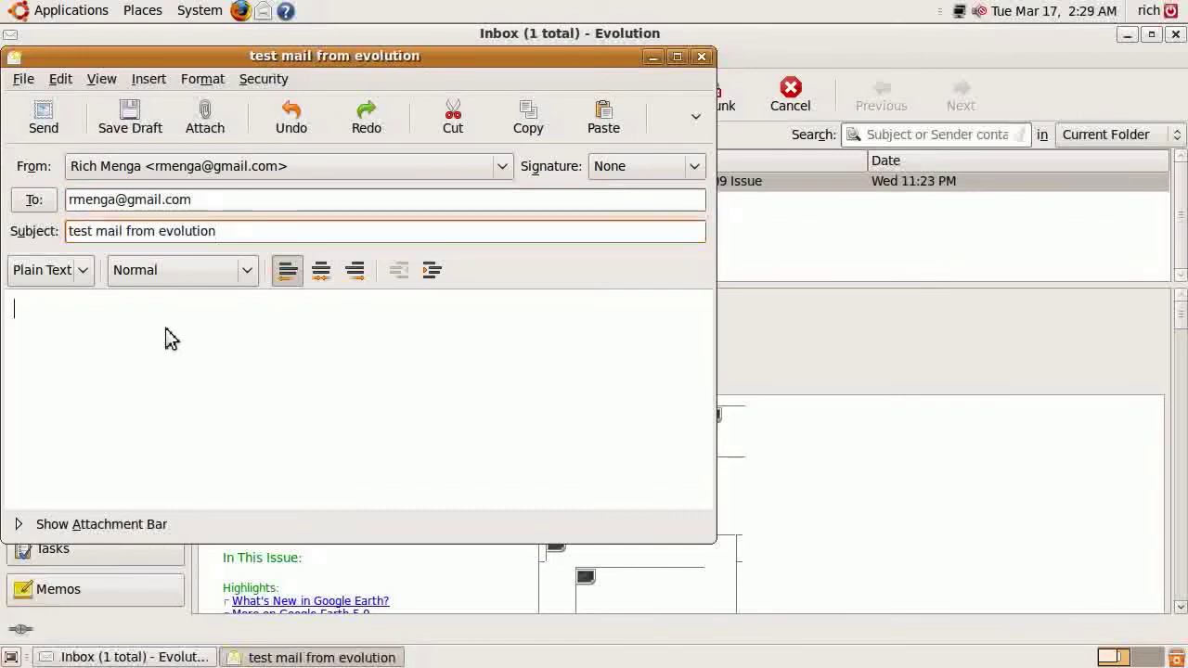
text(This is a test )
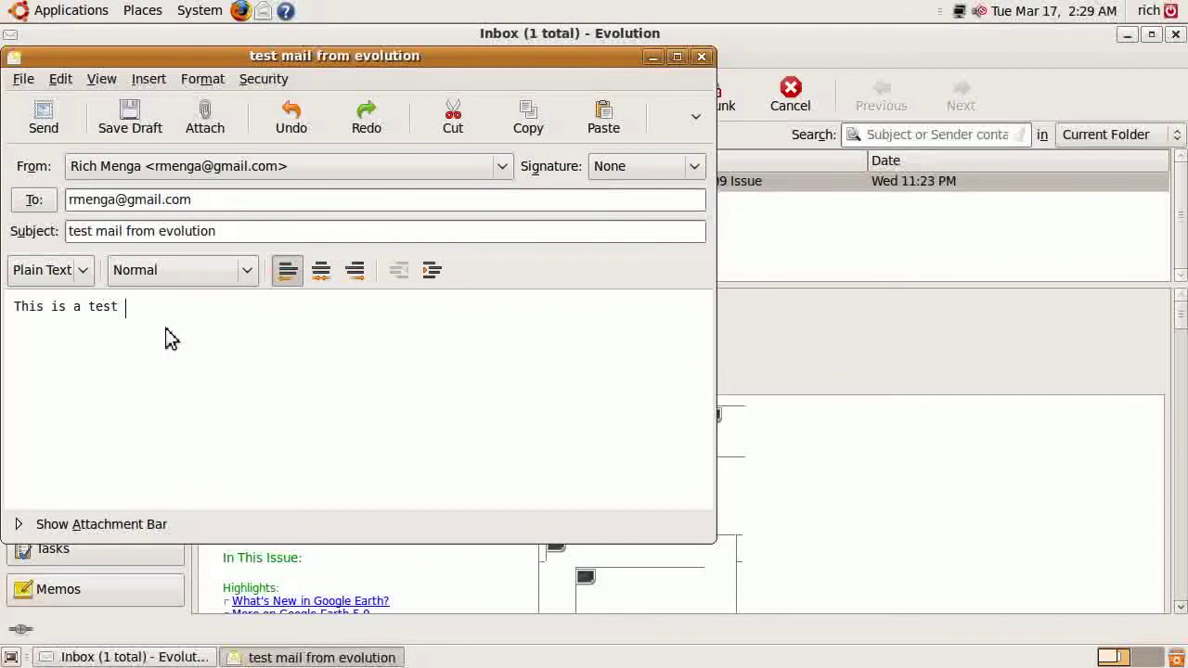
text(mail from evolution mail )
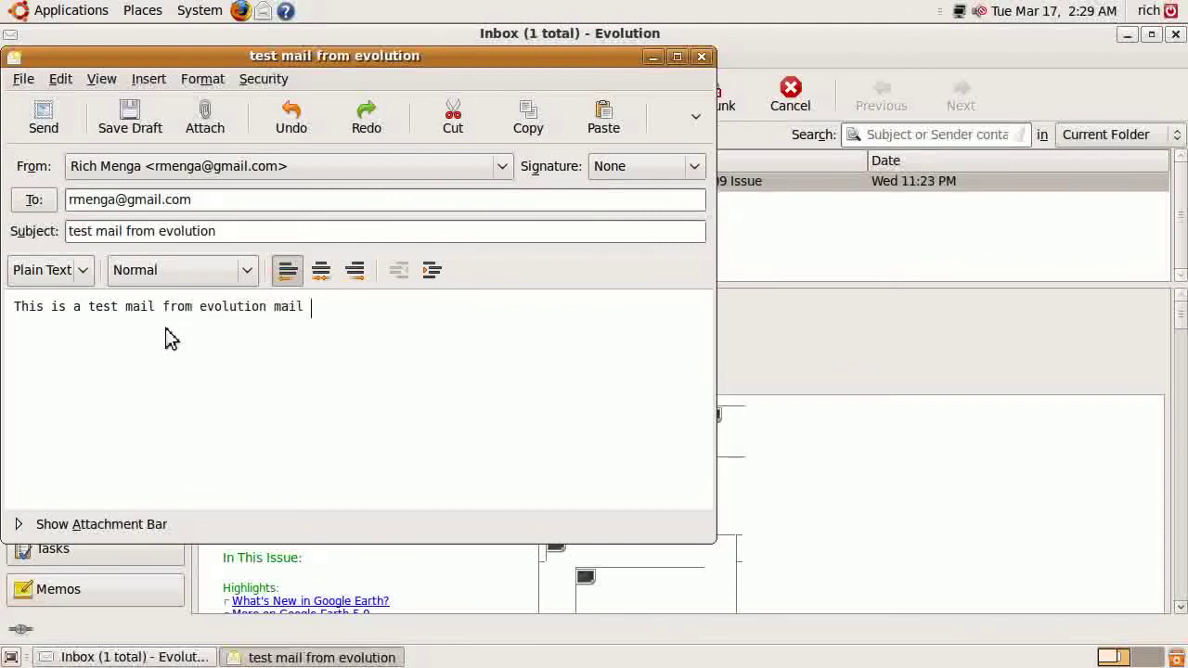
text(client.)
click(44, 119)
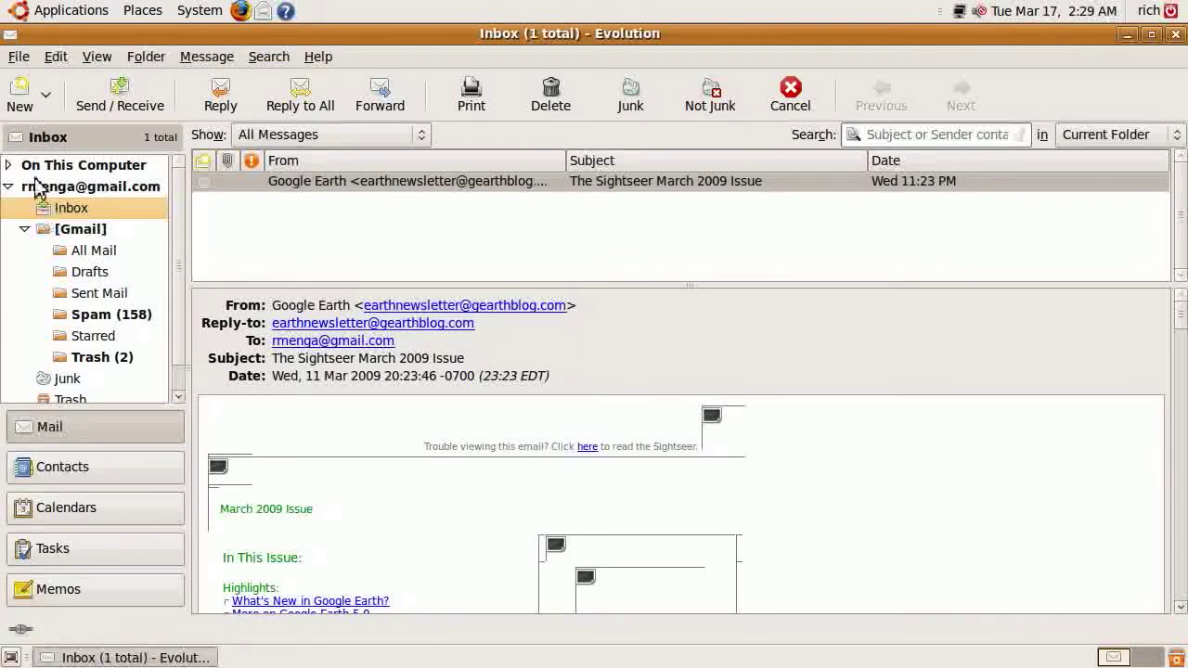
Fetch new mail, read the arrived test message in the Gmail Inbox, then minimize Evolution
click(147, 108)
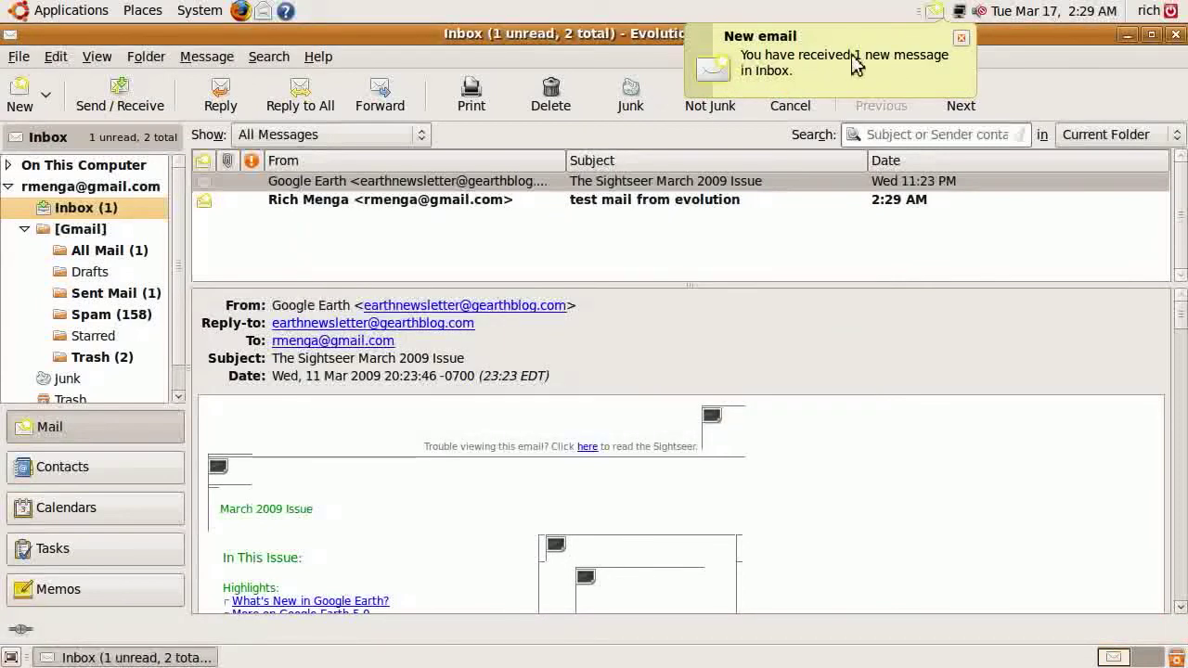
click(346, 203)
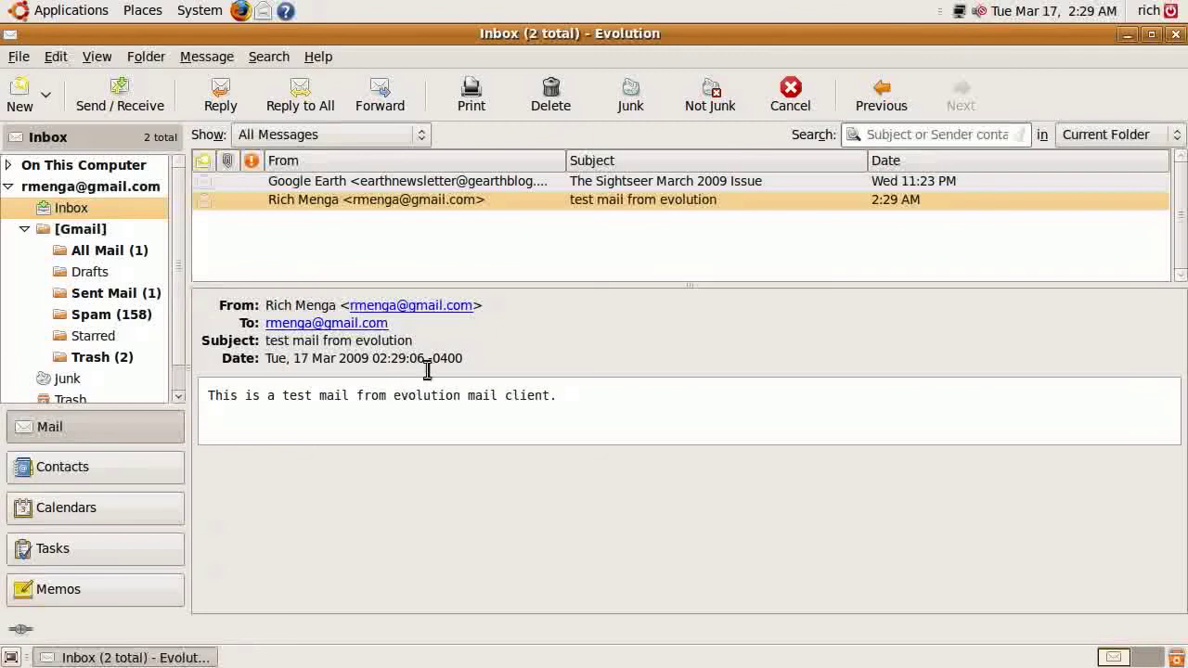
click(1128, 34)
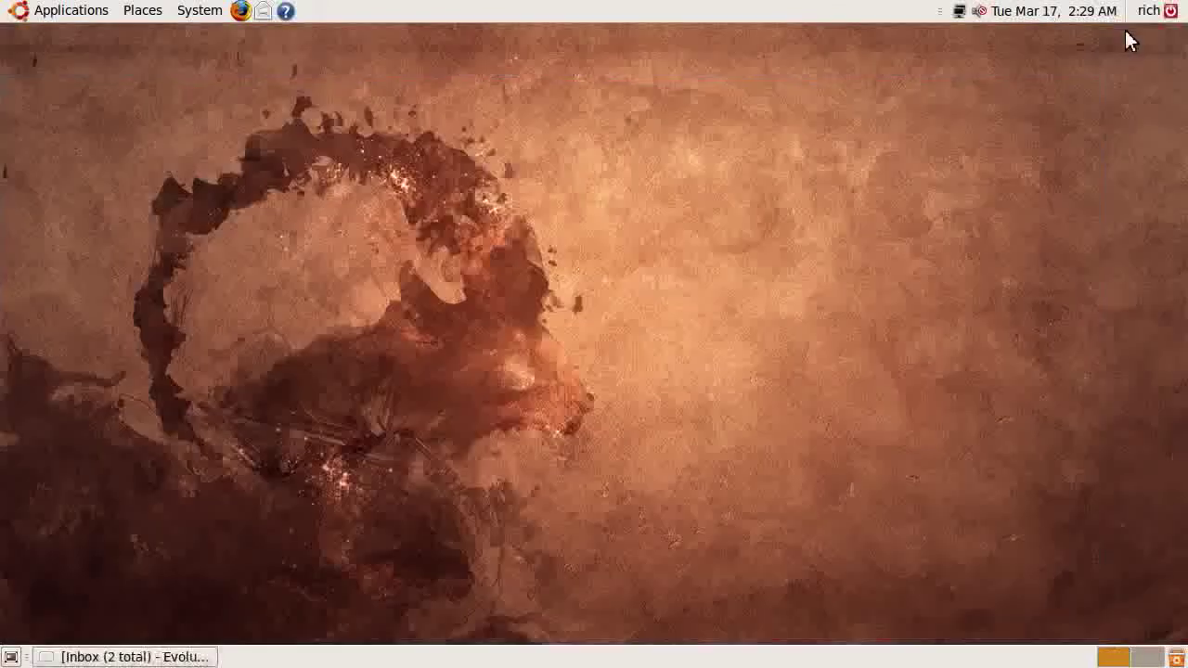
Restore the Evolution window from the taskbar to show the Inbox, then go to the Help menu
click(190, 657)
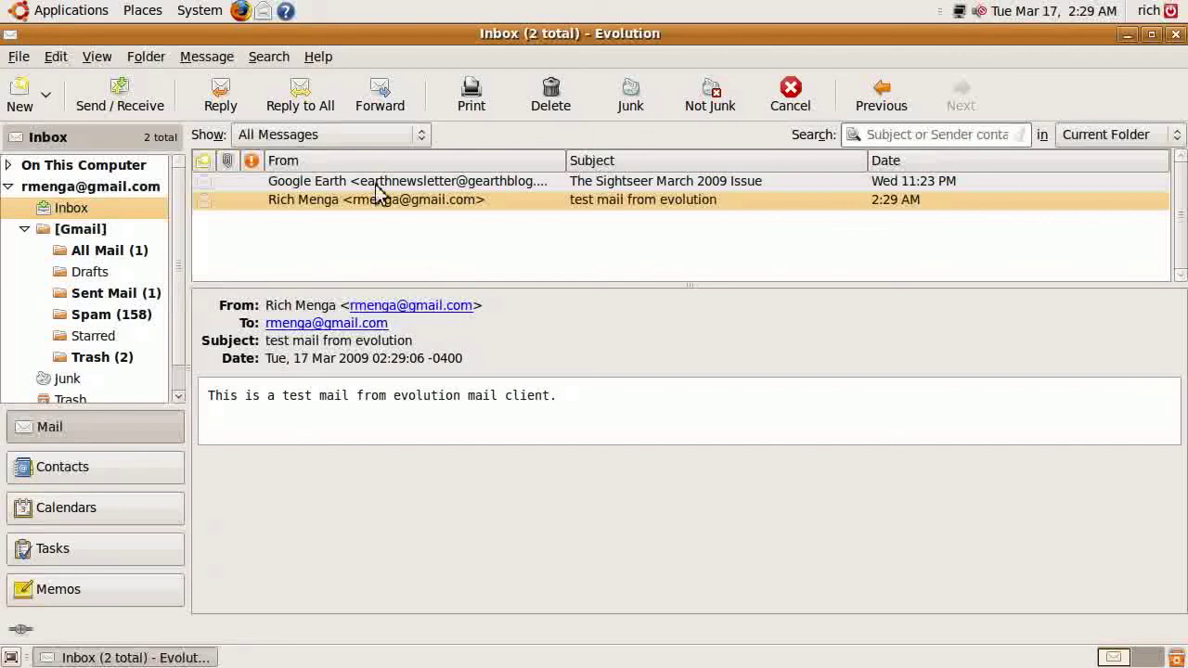
click(319, 56)
View the About dialog showing version 2.24.3, then follow its Evolution Website link into Firefox
click(339, 282)
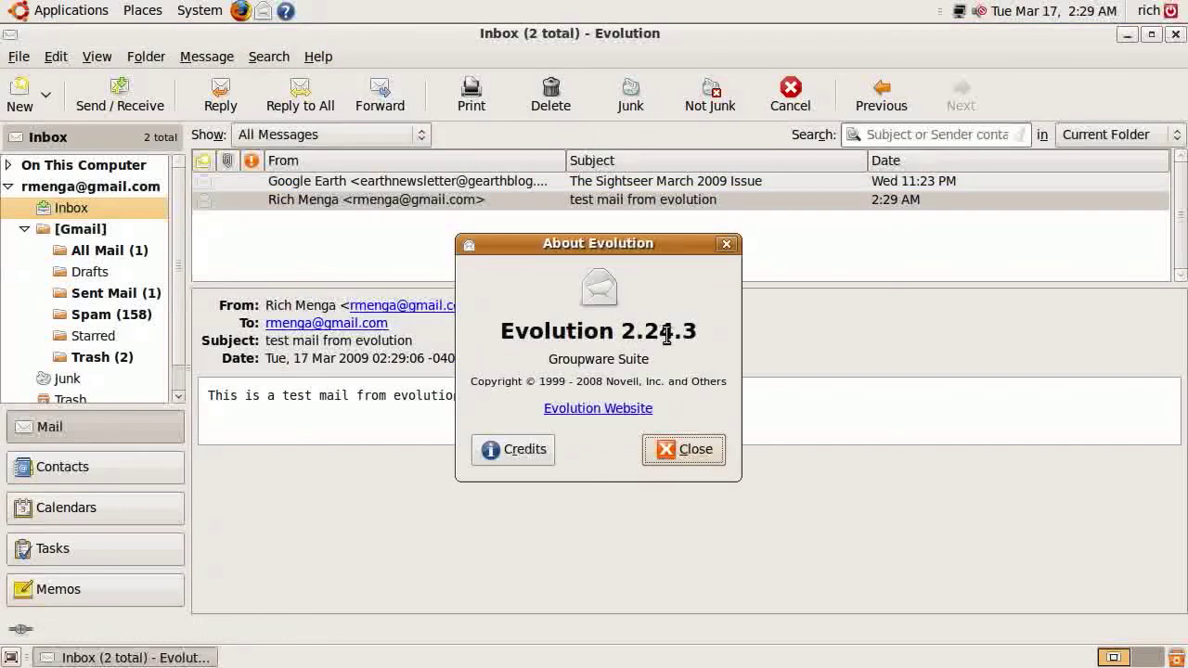
click(587, 418)
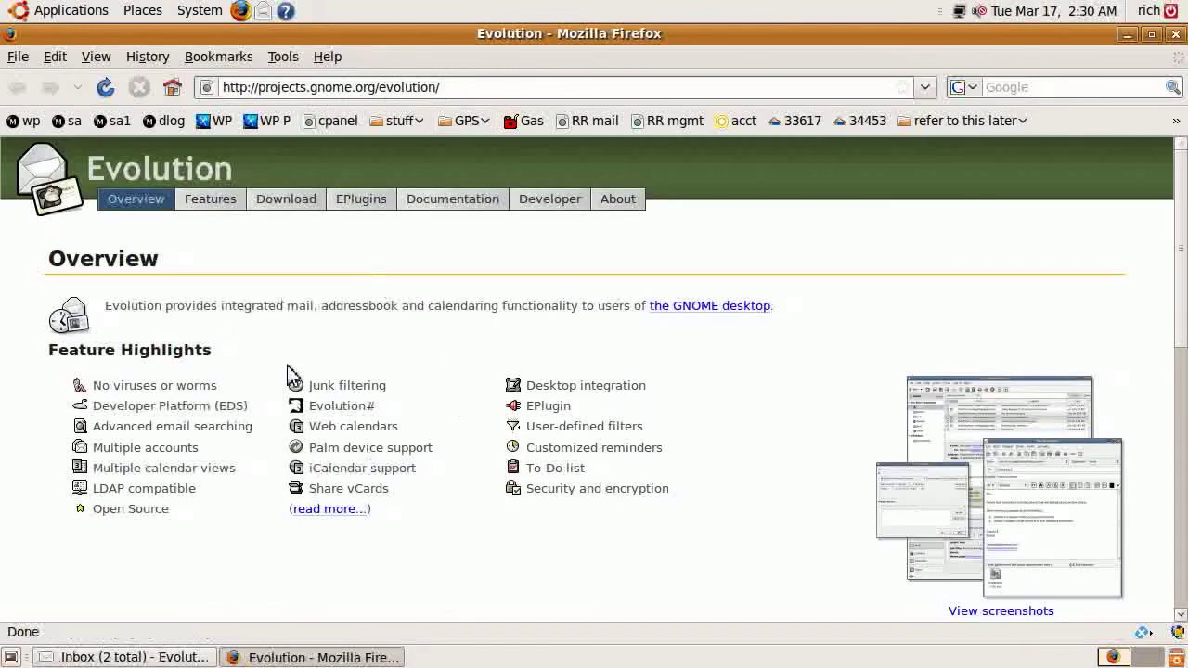
From the Download page, open evolution-2.26.0.tar.bz2 in Archive Manager, then close Firefox
click(287, 200)
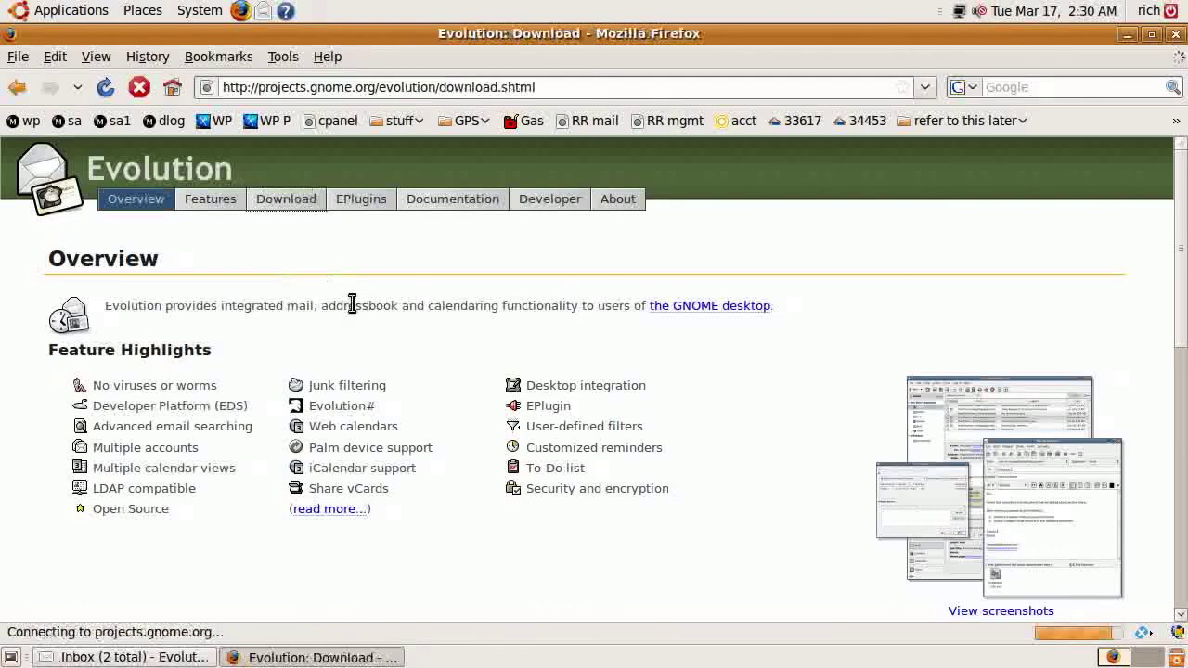
scroll(526, 425, down, 7)
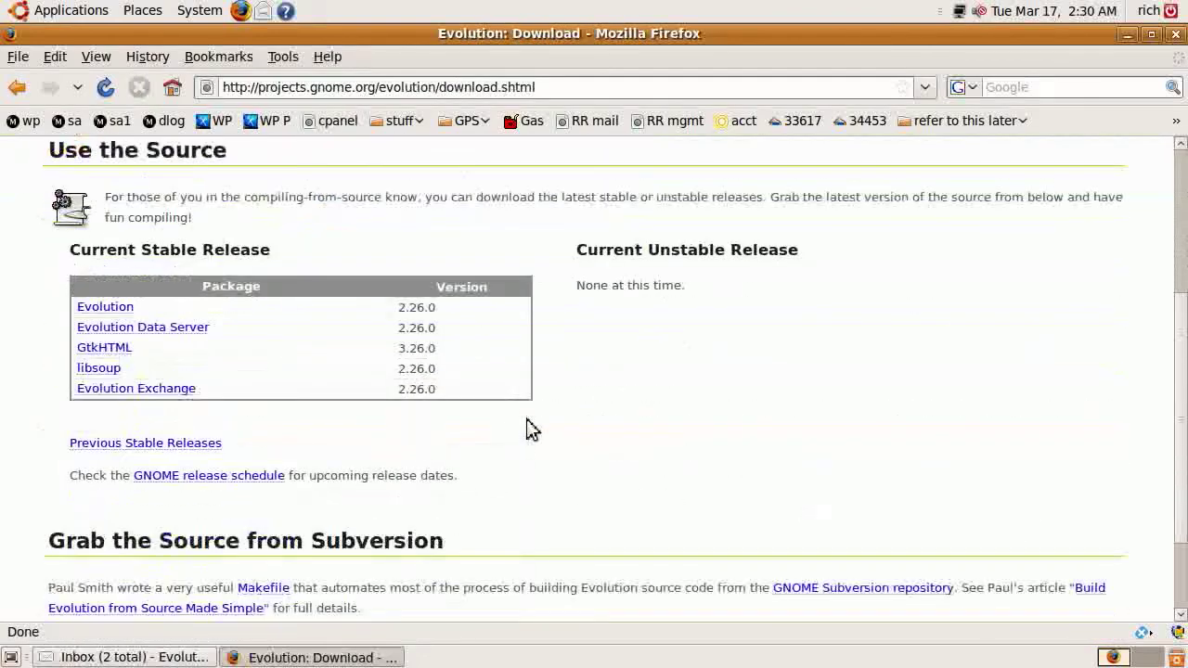
scroll(526, 419, up, 7)
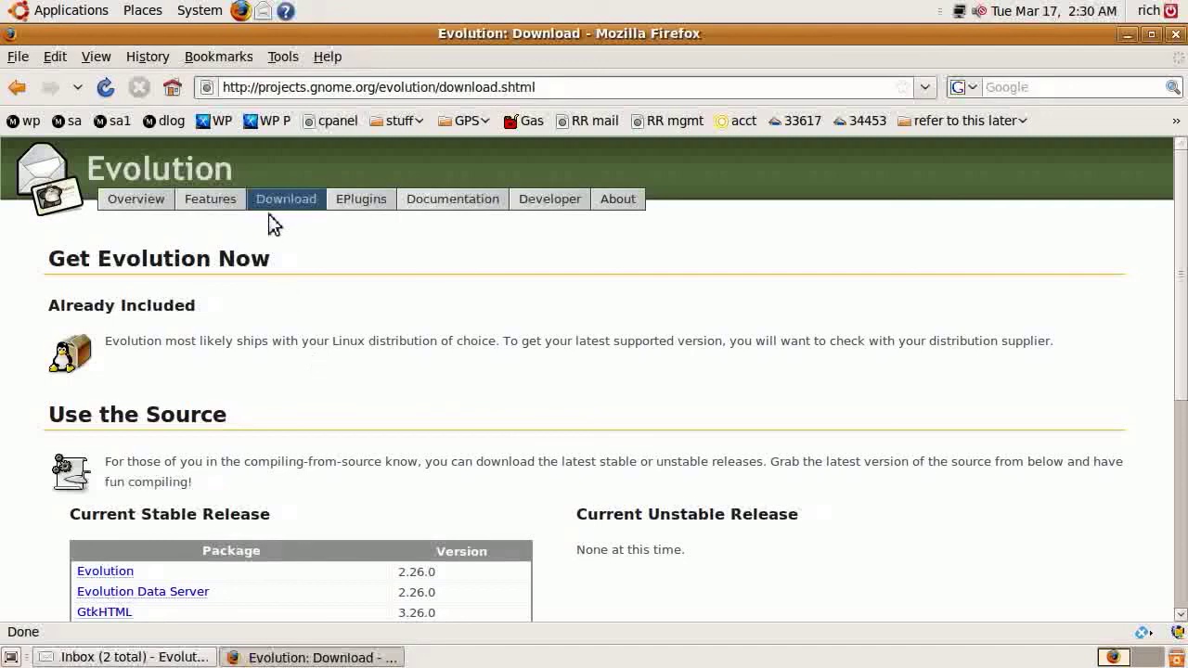
scroll(284, 361, down, 3)
click(114, 418)
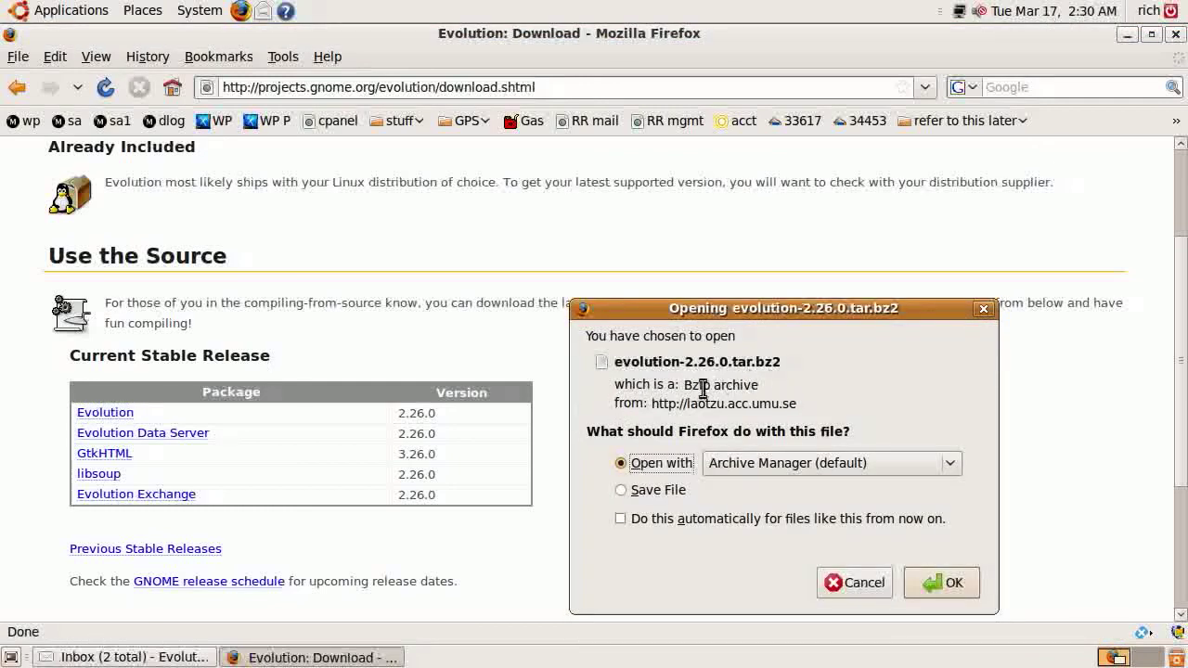
click(938, 585)
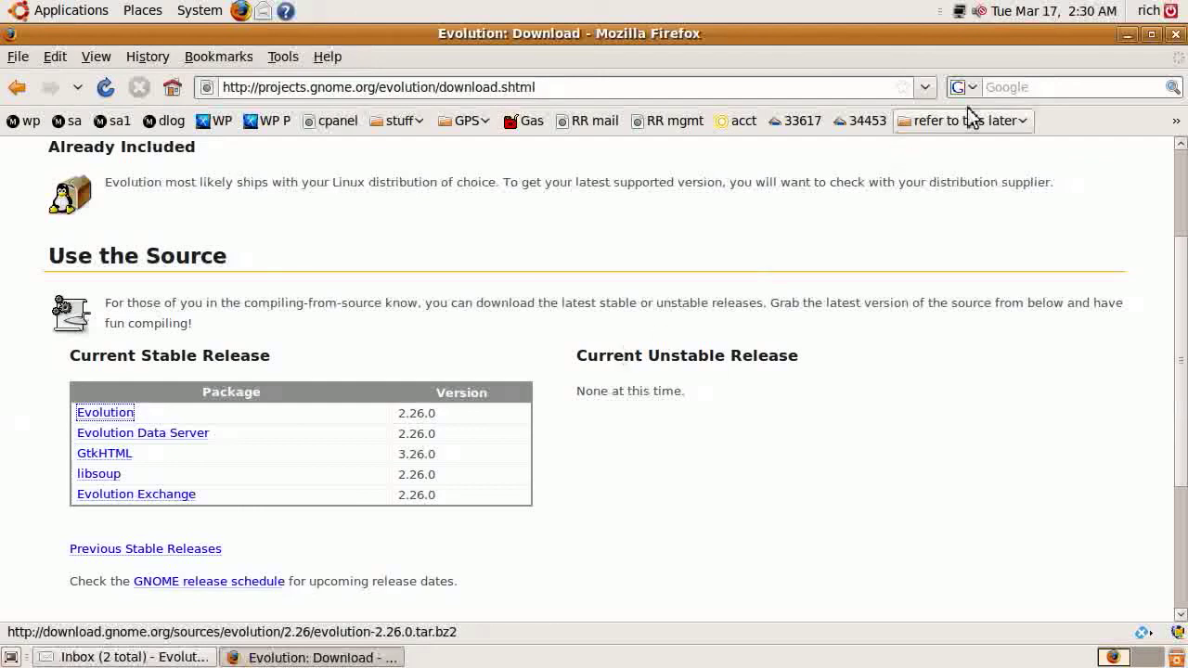
click(1175, 34)
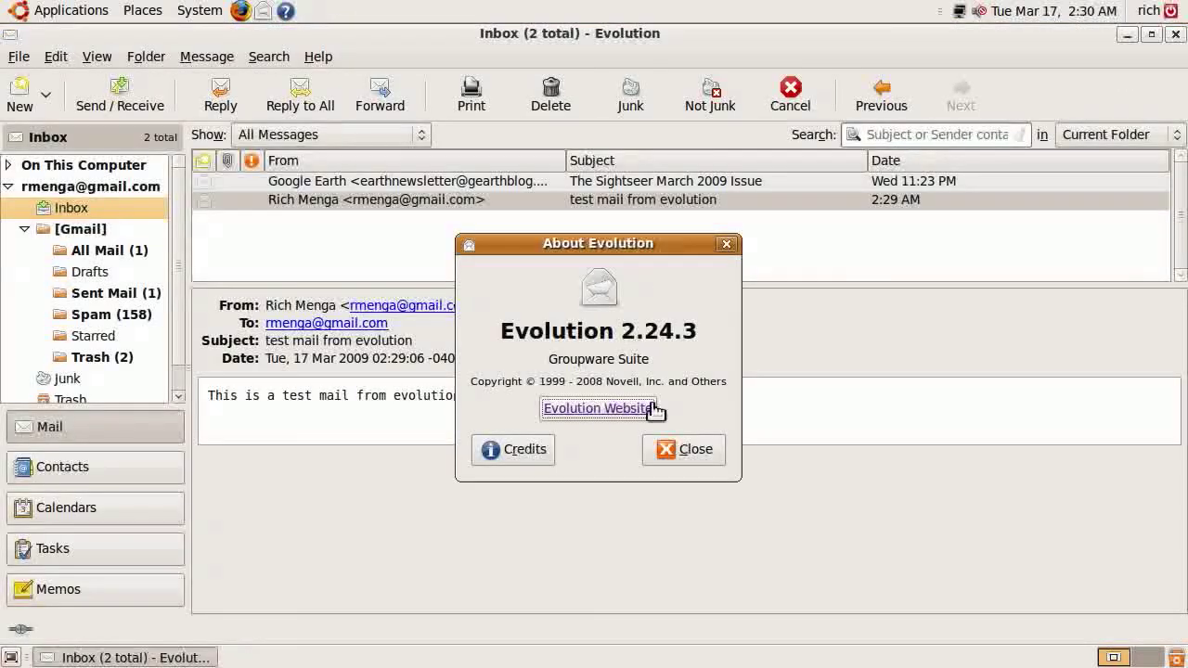